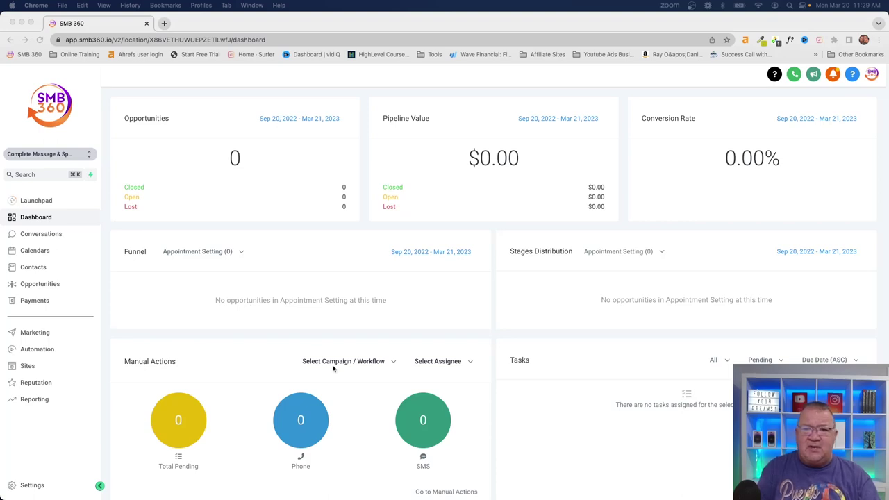
Open the calendars section, show My Calendar, and review the entry-type and time-range filter options of the schedule.
{"action": "left_click", "coordinate": [29, 250]}
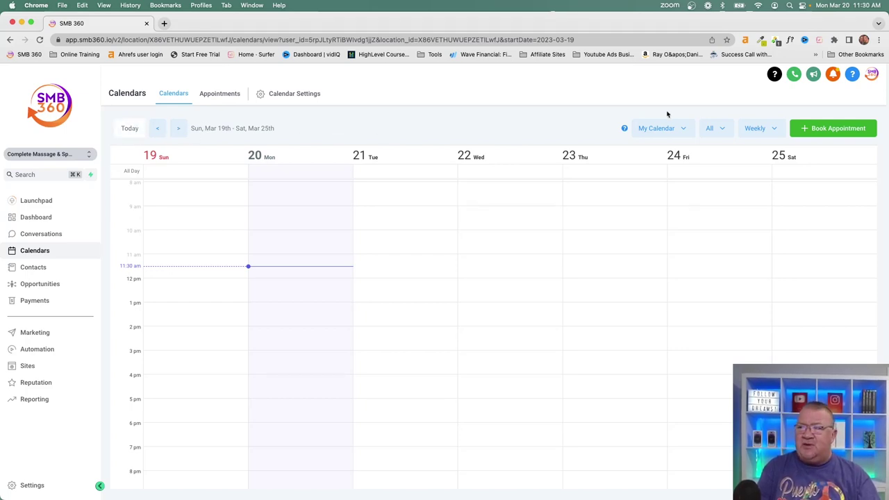
{"action": "left_click", "coordinate": [657, 133]}
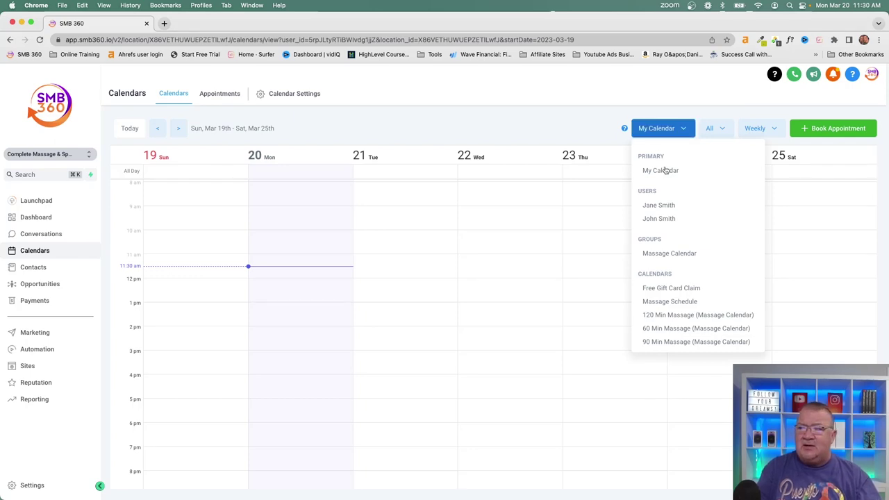
{"action": "left_click", "coordinate": [656, 171]}
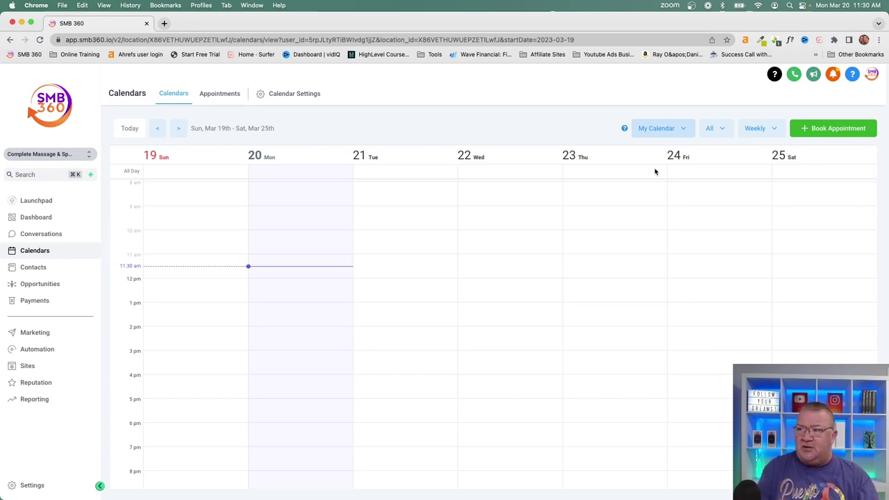
{"action": "left_click", "coordinate": [720, 131]}
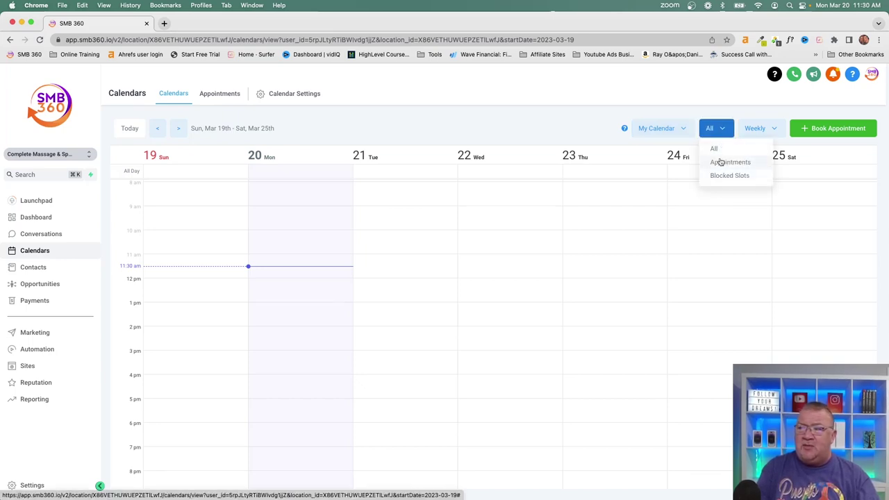
{"action": "left_click", "coordinate": [760, 130]}
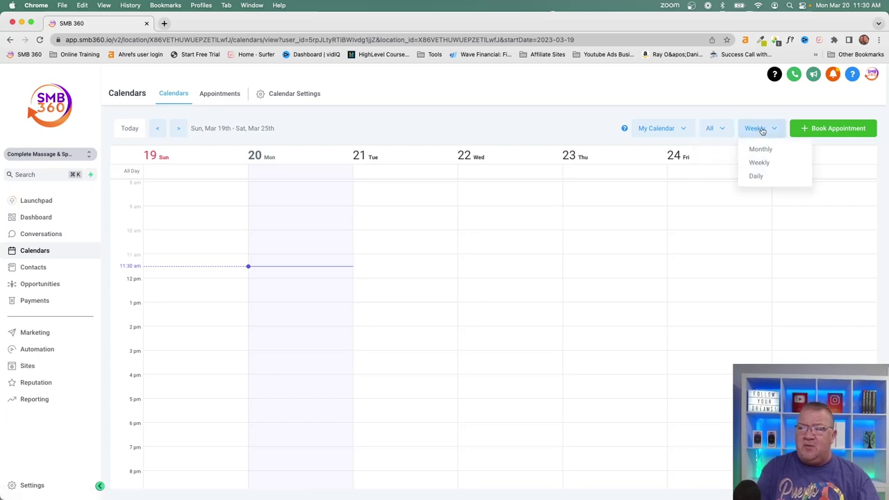
{"action": "left_click", "coordinate": [802, 112]}
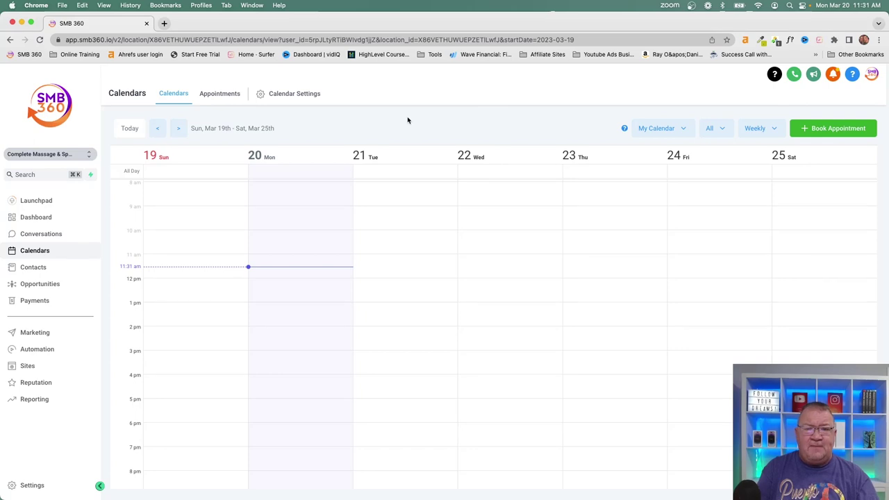
Compare the appointments list with the weekly calendar view, ending on the appointments list.
{"action": "left_click", "coordinate": [220, 95]}
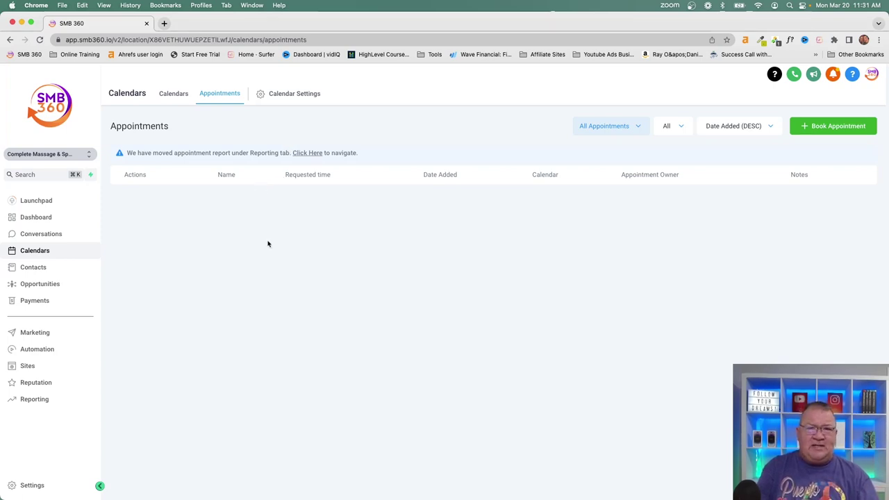
{"action": "left_click", "coordinate": [181, 98]}
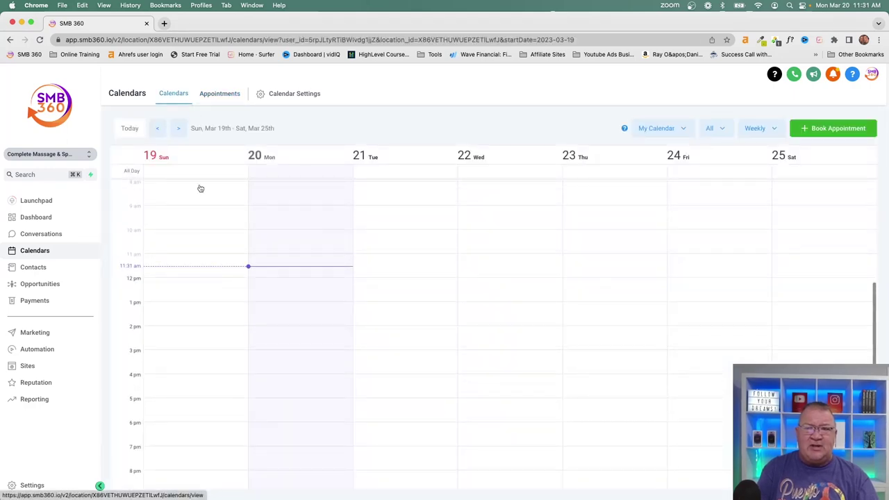
{"action": "left_click", "coordinate": [215, 93]}
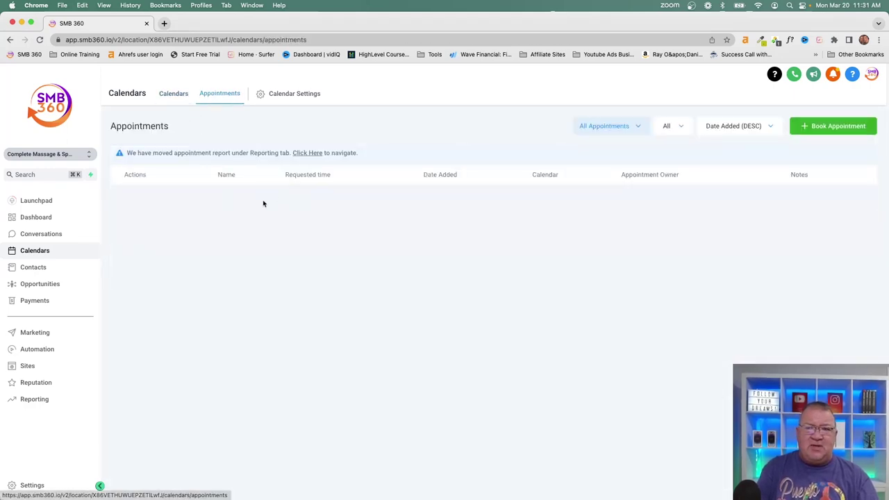
In the calendar settings, view the calendar groups and the calendar types offered when creating a new calendar.
{"action": "left_click", "coordinate": [283, 96]}
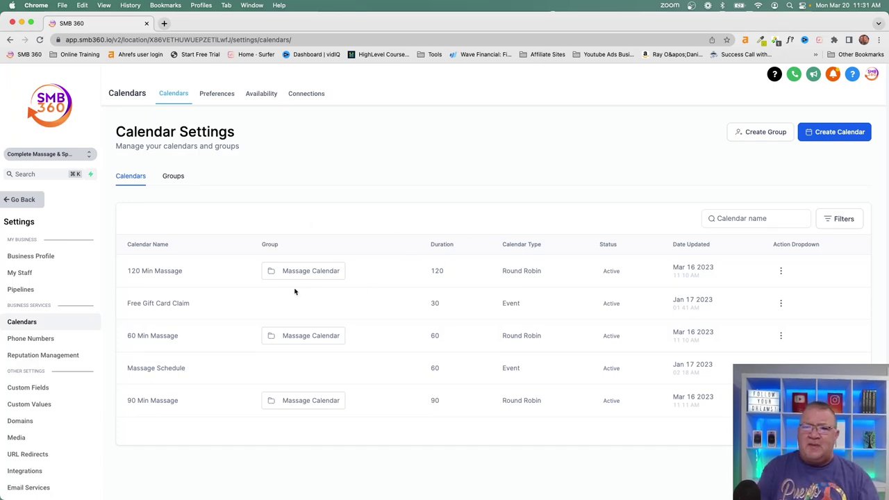
{"action": "left_click", "coordinate": [172, 179]}
{"action": "left_click", "coordinate": [122, 180]}
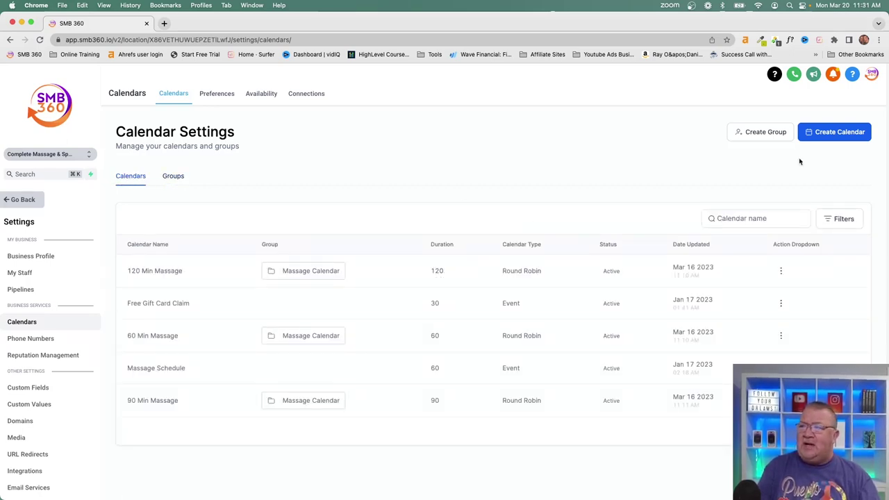
{"action": "left_click", "coordinate": [832, 134]}
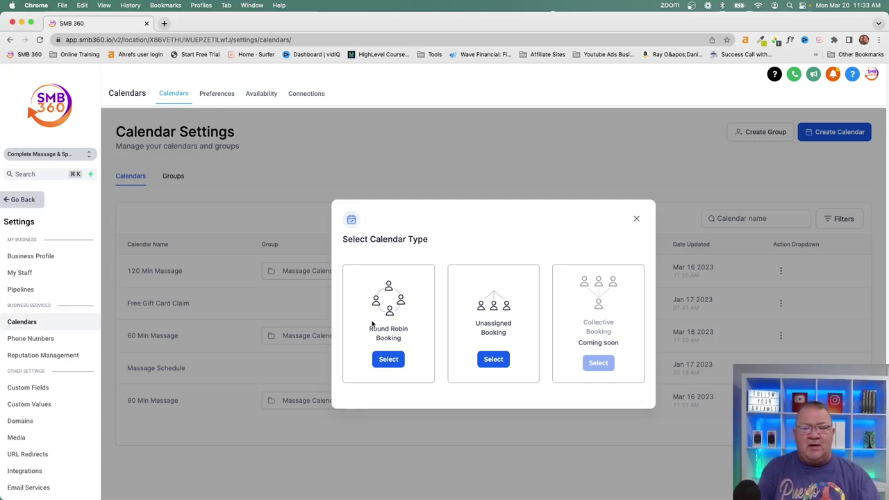
{"action": "left_click", "coordinate": [637, 219]}
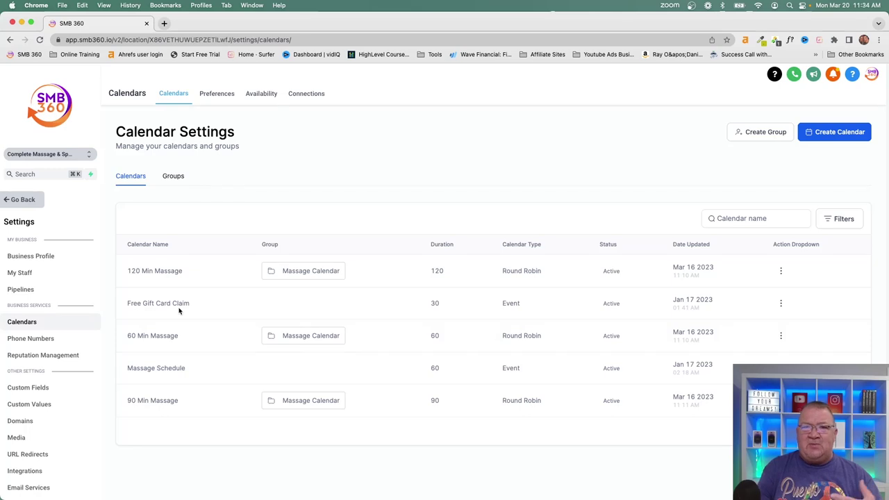
Open the Free Gift Card Claim calendar for editing and review its calendar URL and widget type options.
{"action": "left_click", "coordinate": [781, 304]}
{"action": "left_click", "coordinate": [767, 324]}
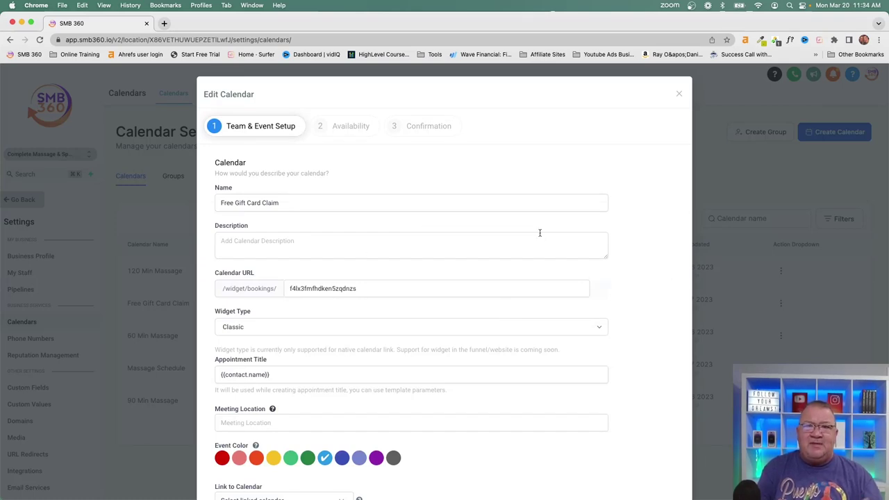
{"action": "scroll", "coordinate": [540, 232], "scroll_direction": "down", "scroll_amount": 2}
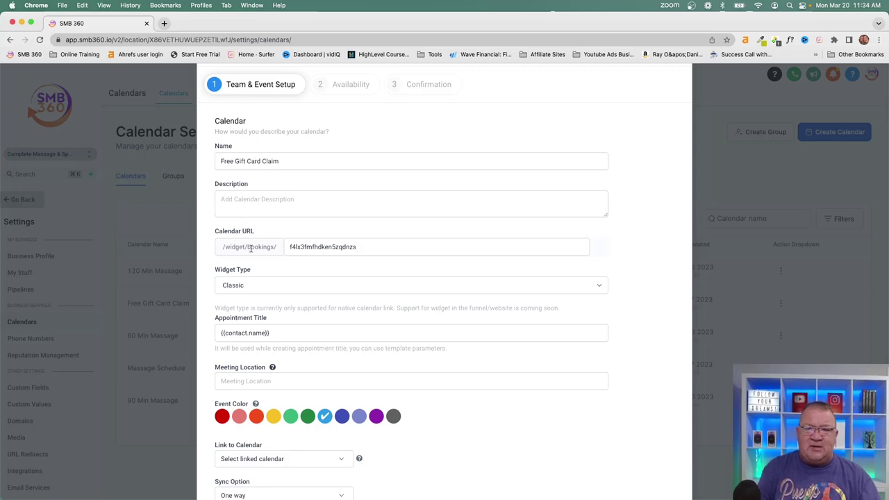
{"action": "left_click", "coordinate": [290, 246]}
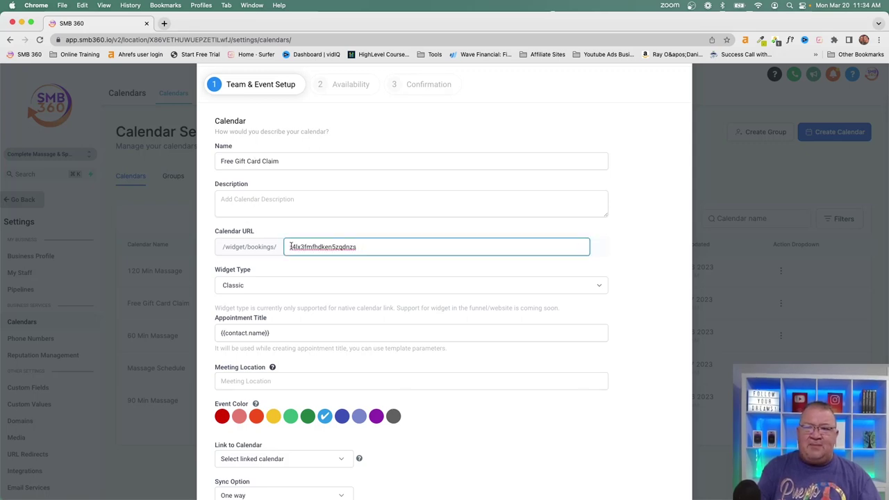
{"action": "left_click_drag", "start_coordinate": [362, 246], "coordinate": [283, 246]}
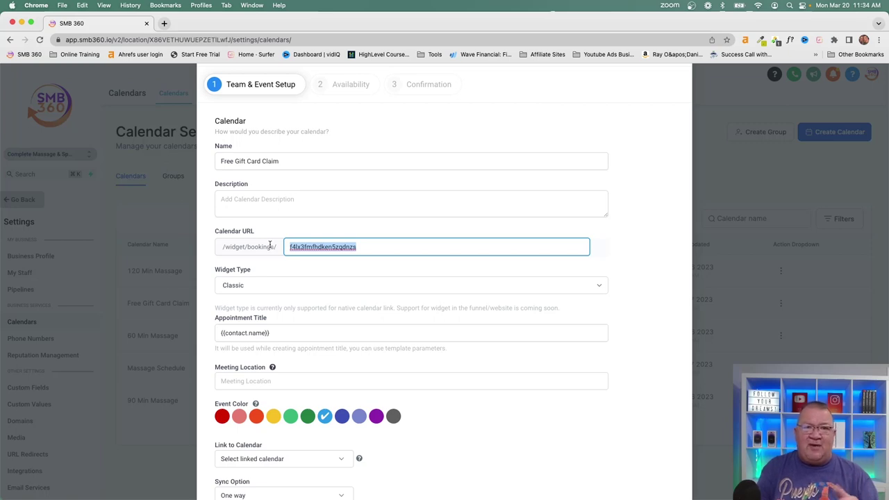
{"action": "left_click", "coordinate": [252, 287]}
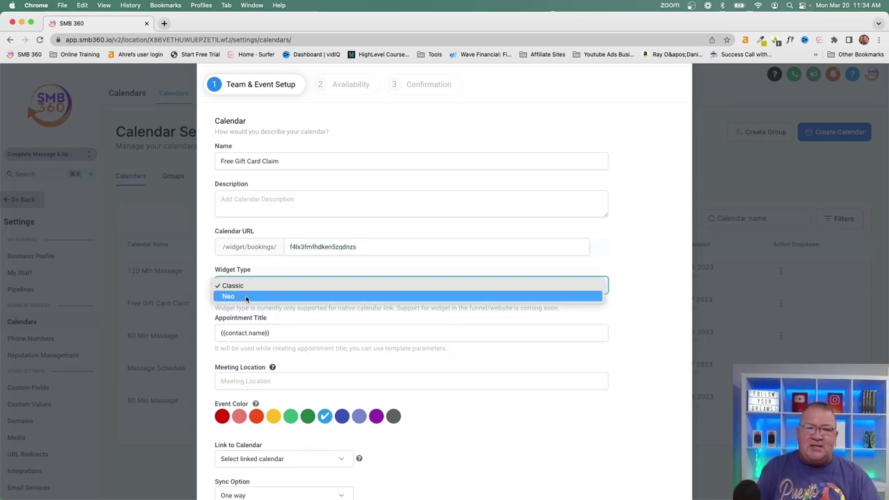
{"action": "left_click", "coordinate": [268, 276]}
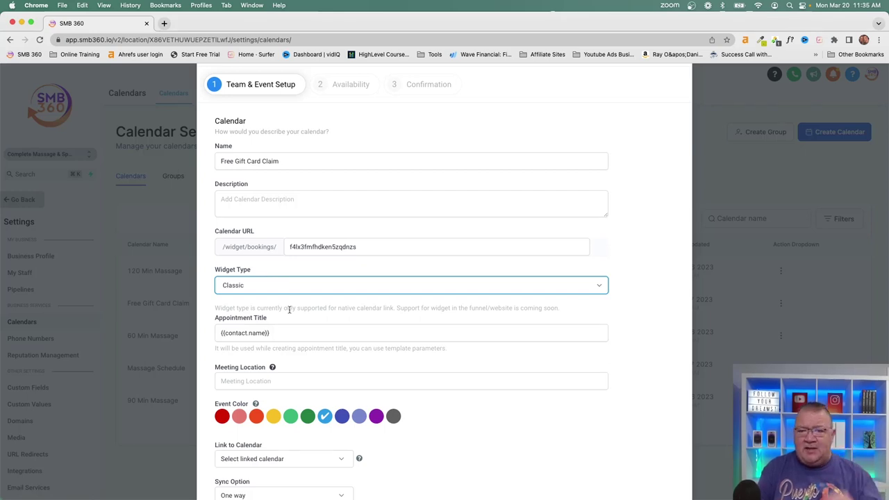
Set the calendar's appointment title to "{{contact.name}} - onboarding call".
{"action": "scroll", "coordinate": [289, 310], "scroll_direction": "down", "scroll_amount": 2}
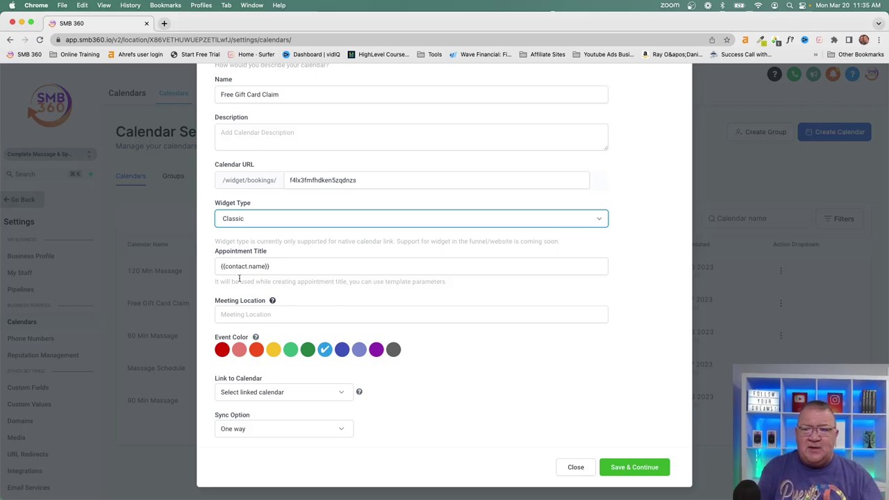
{"action": "left_click", "coordinate": [270, 269]}
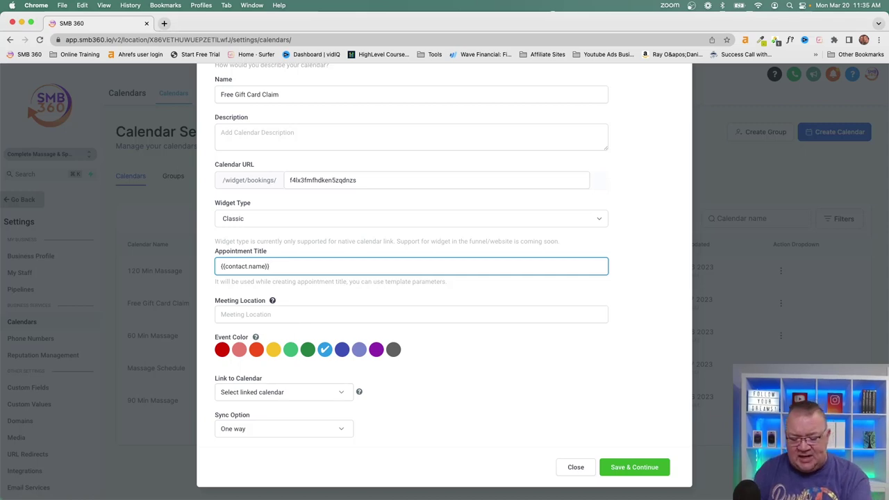
{"action": "type", "text": "-"}
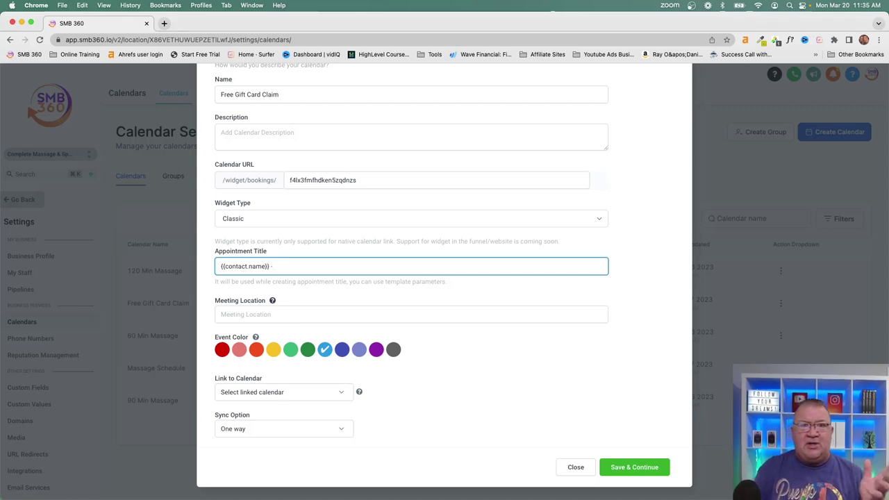
{"action": "type", "text": " onbo"}
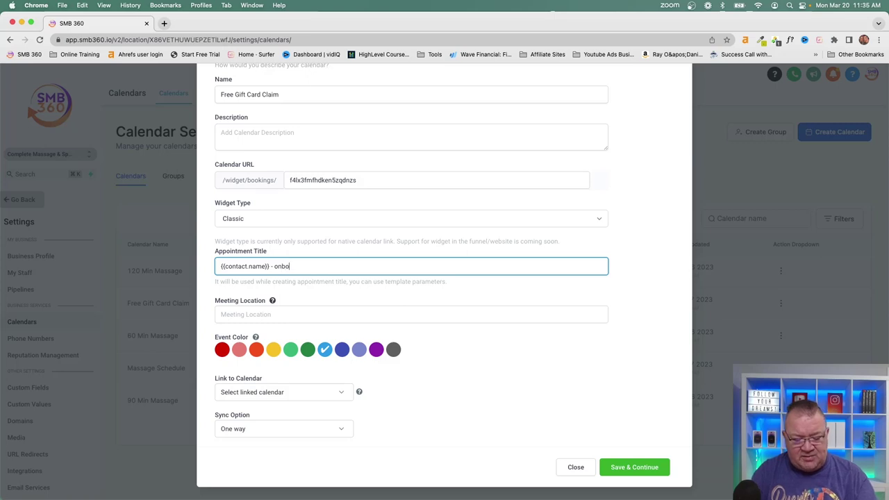
{"action": "type", "text": "arding ca"}
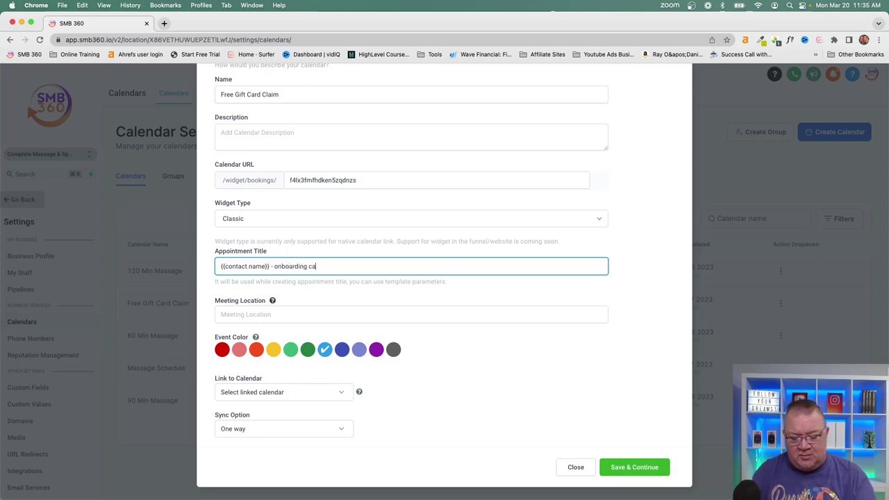
{"action": "type", "text": "ll"}
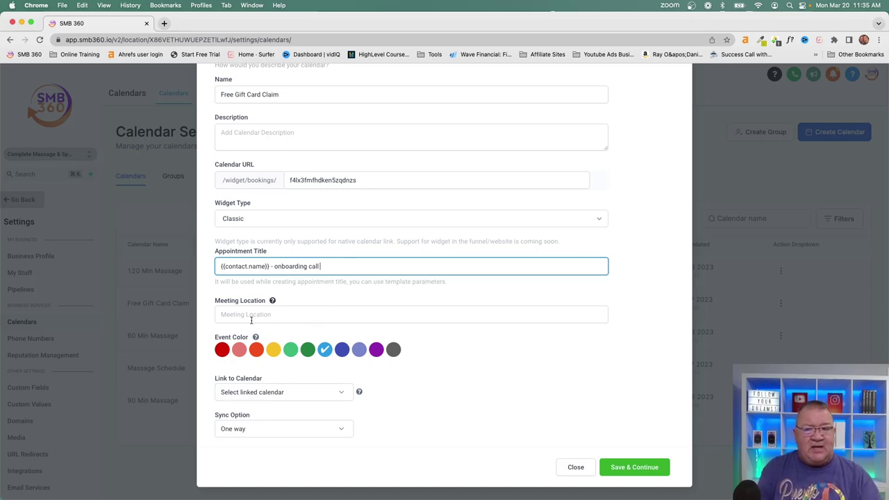
Review the meeting location field and the linked-calendar and sync options of the Free Gift Card Claim calendar.
{"action": "left_click", "coordinate": [322, 316]}
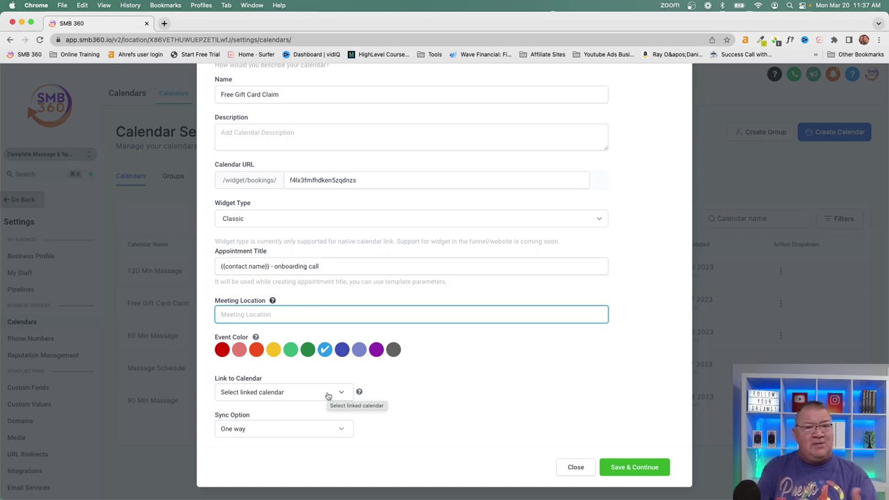
{"action": "left_click", "coordinate": [328, 394]}
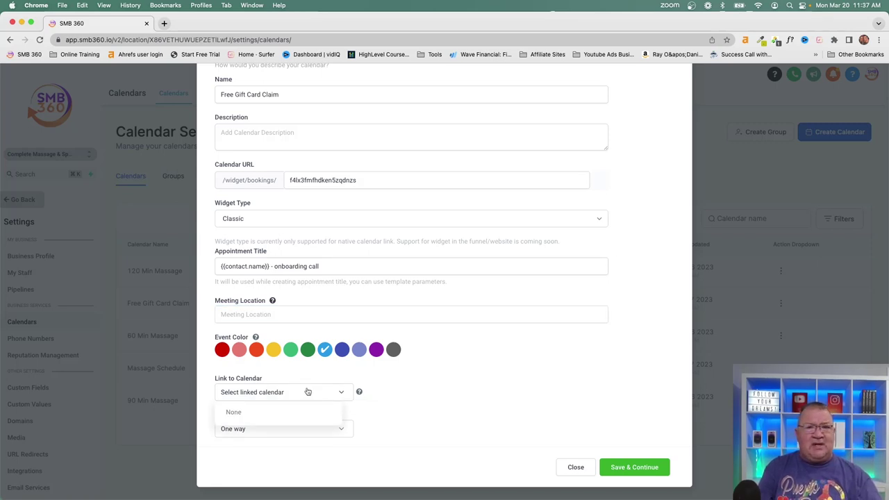
{"action": "left_click", "coordinate": [377, 414]}
{"action": "left_click", "coordinate": [342, 431]}
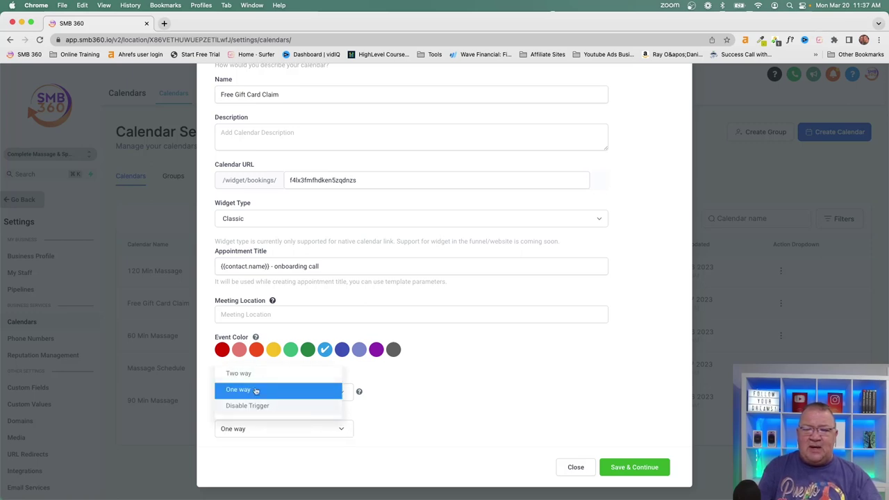
{"action": "left_click", "coordinate": [374, 428]}
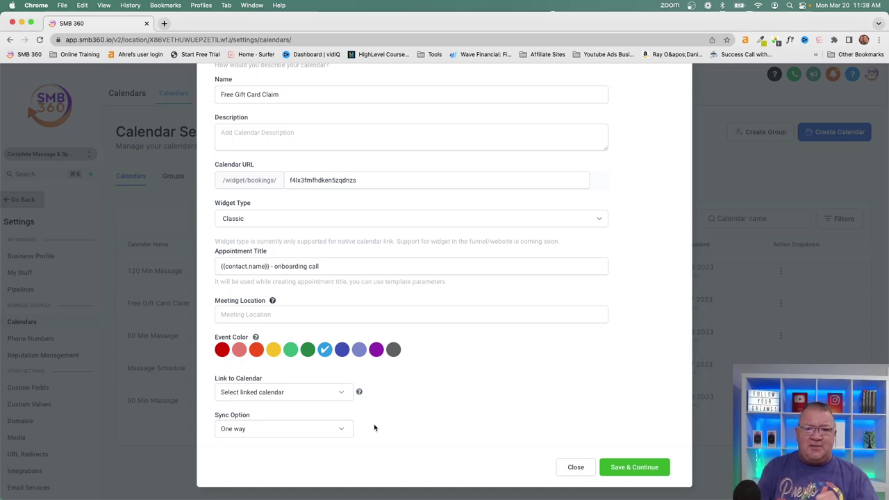
Go to the calendar's availability settings and set the appointments per day to -2.
{"action": "scroll", "coordinate": [374, 428], "scroll_direction": "up", "scroll_amount": 5}
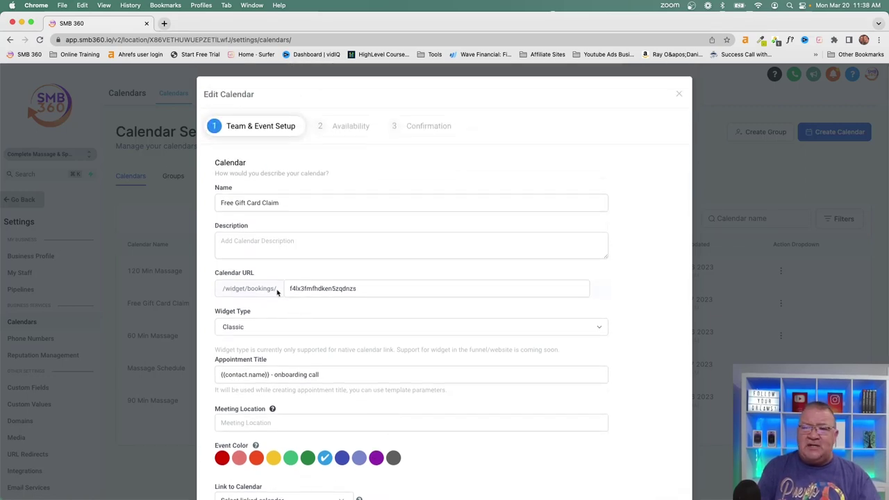
{"action": "left_click", "coordinate": [335, 130]}
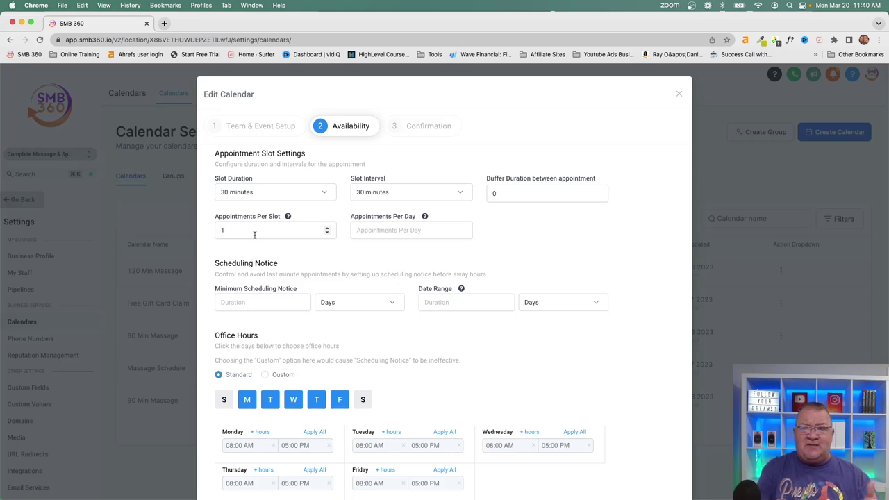
{"action": "left_click", "coordinate": [370, 231]}
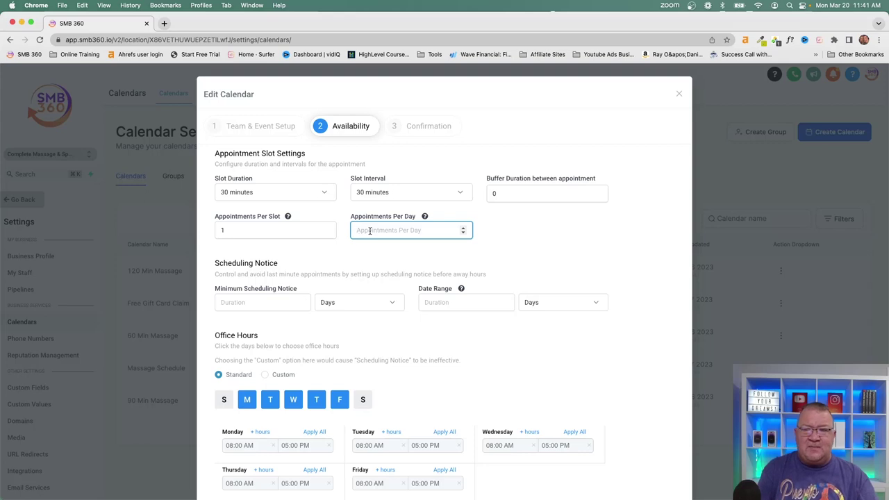
{"action": "scroll", "coordinate": [369, 231], "scroll_direction": "down", "scroll_amount": 3}
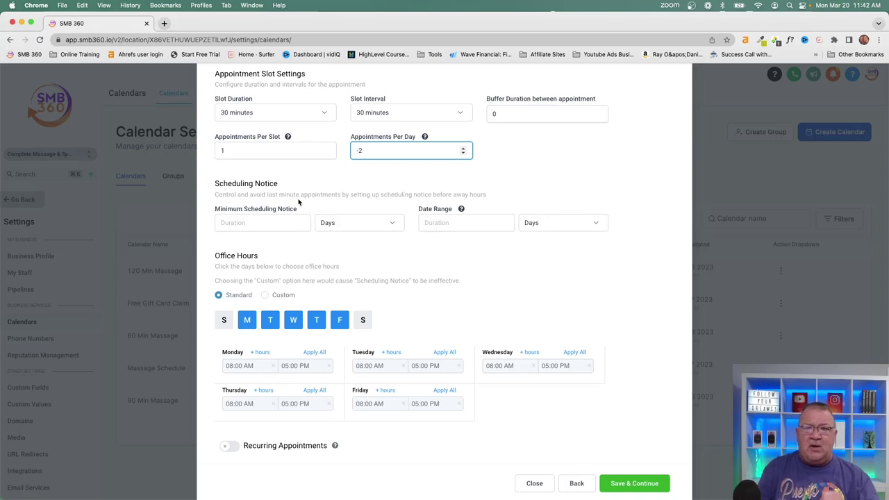
Review the unit choices for the minimum scheduling notice and try a date range of 5 days.
{"action": "left_click", "coordinate": [347, 228]}
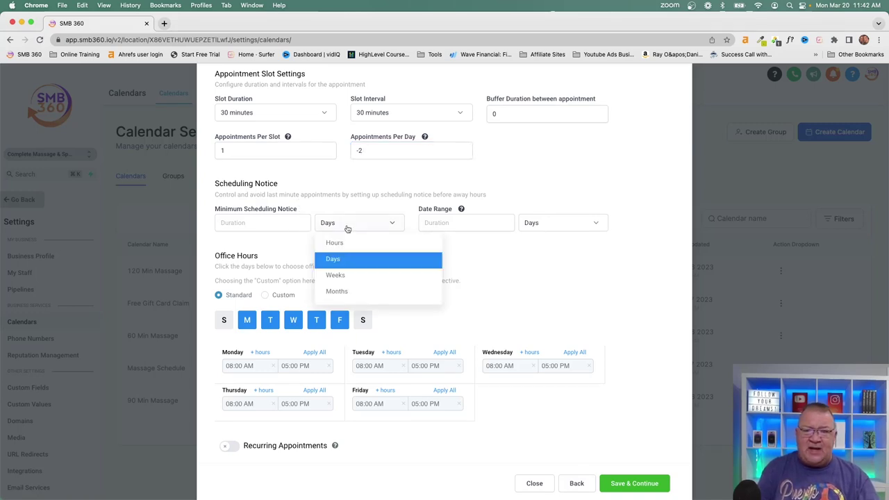
{"action": "left_click", "coordinate": [270, 226]}
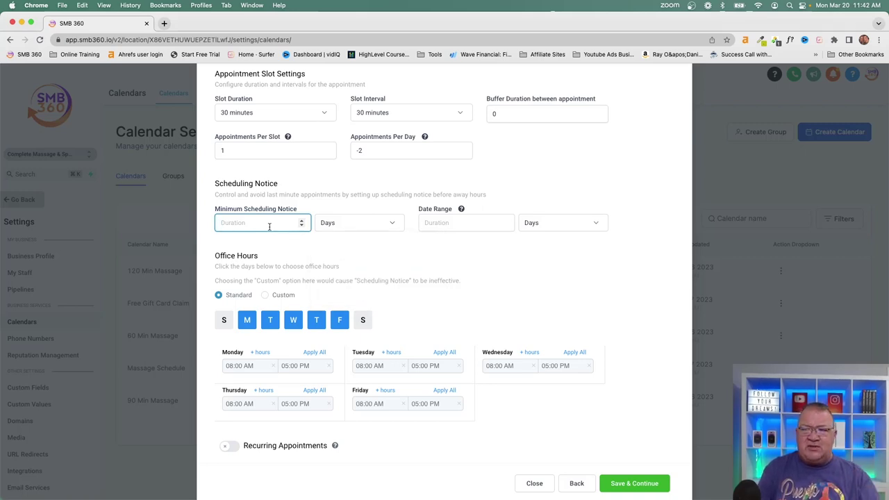
{"action": "left_click", "coordinate": [445, 224]}
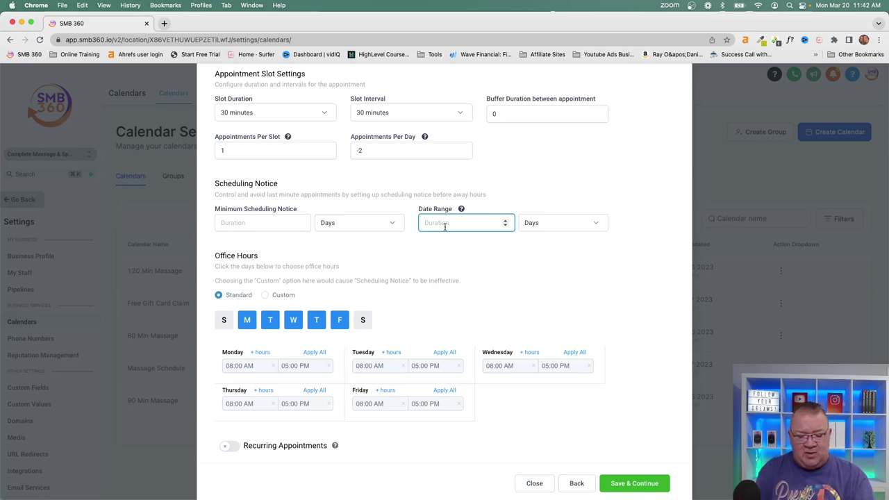
{"action": "type", "text": "5"}
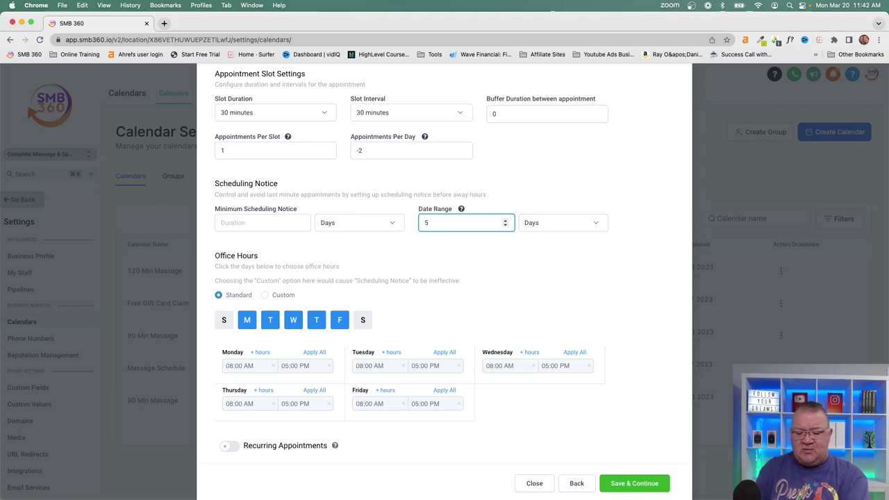
{"action": "key", "text": "BackSpace"}
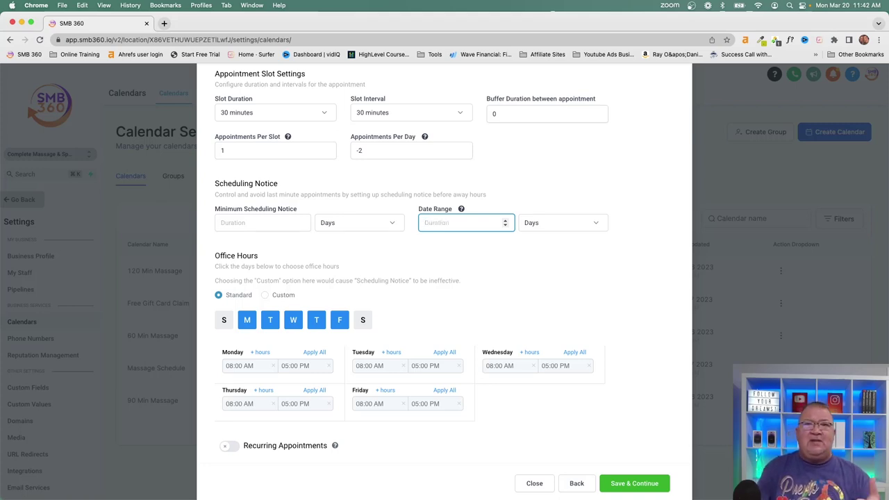
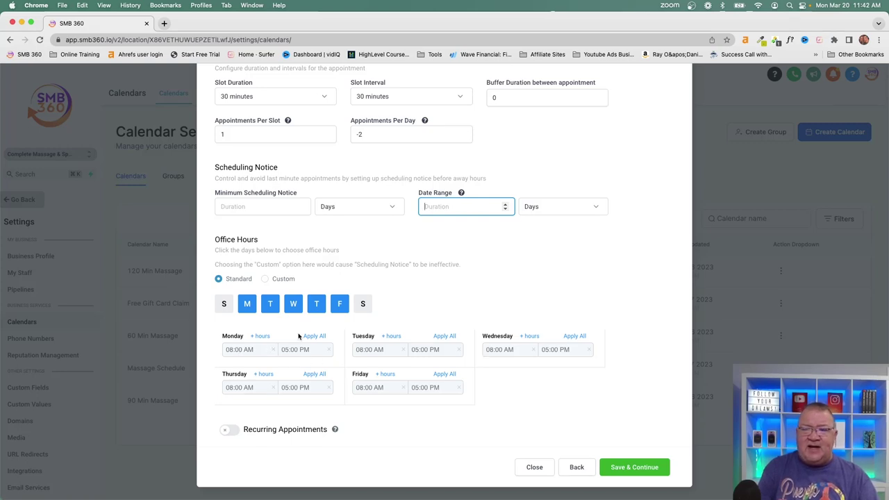
Set Monday's office hours to start at 09:00 AM and apply Monday's hours to all weekdays.
{"action": "left_click", "coordinate": [260, 349]}
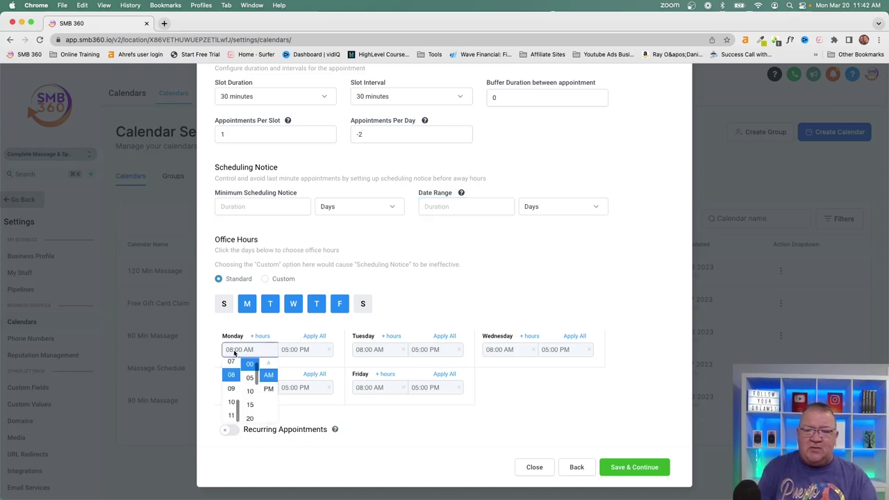
{"action": "scroll", "coordinate": [234, 389], "scroll_direction": "up", "scroll_amount": 2}
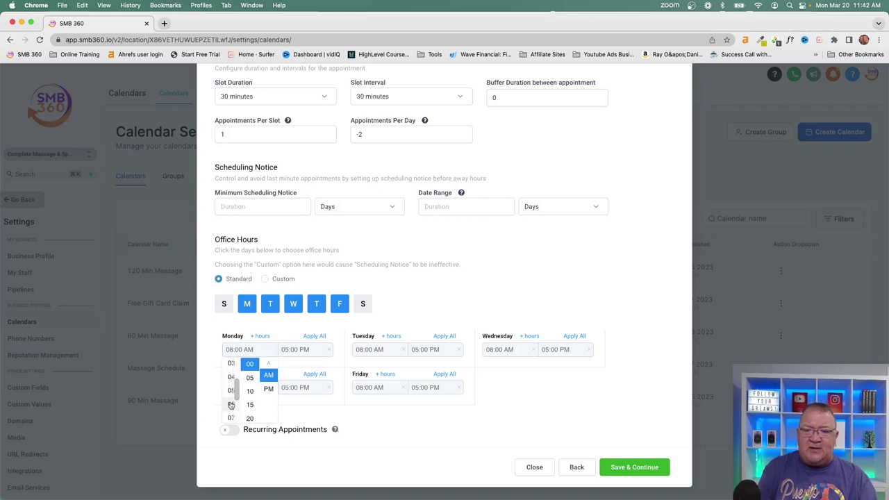
{"action": "left_click", "coordinate": [231, 393]}
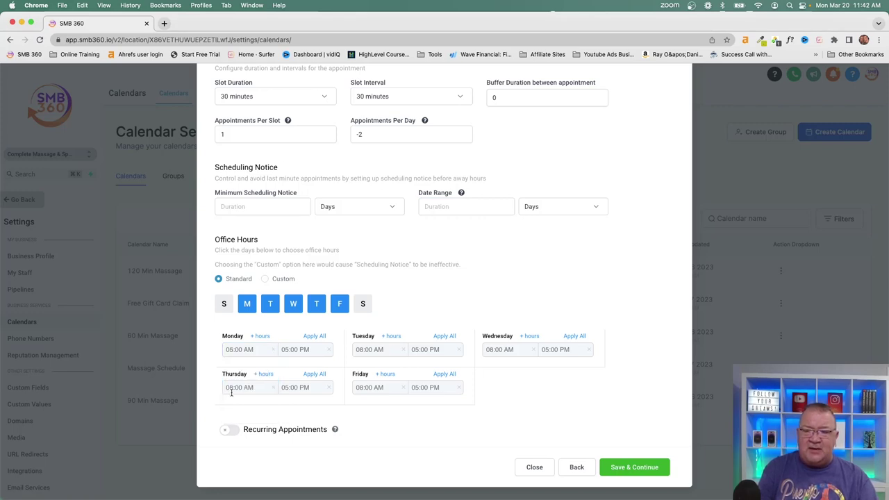
{"action": "left_click", "coordinate": [230, 354]}
{"action": "scroll", "coordinate": [231, 389], "scroll_direction": "down", "scroll_amount": 2}
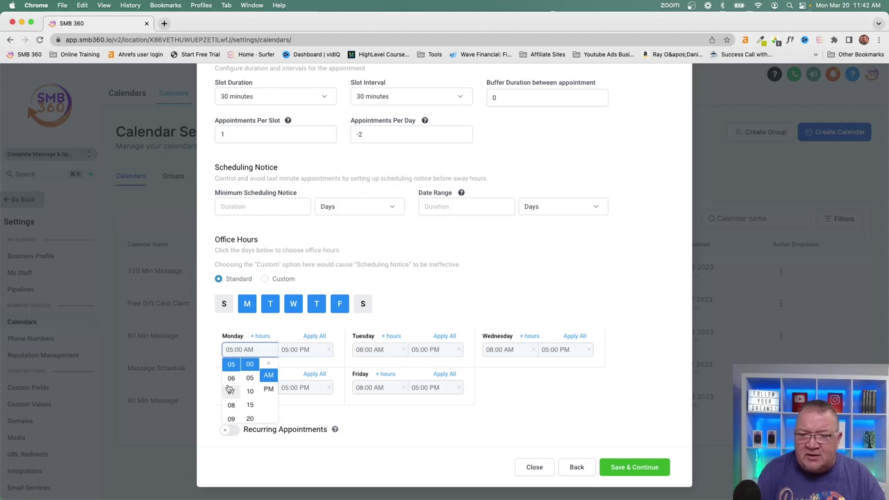
{"action": "left_click", "coordinate": [230, 399]}
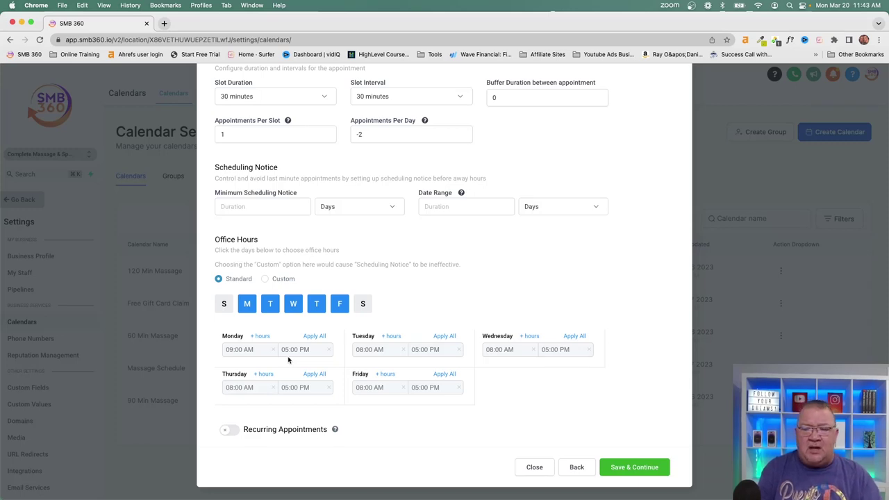
{"action": "left_click", "coordinate": [315, 336]}
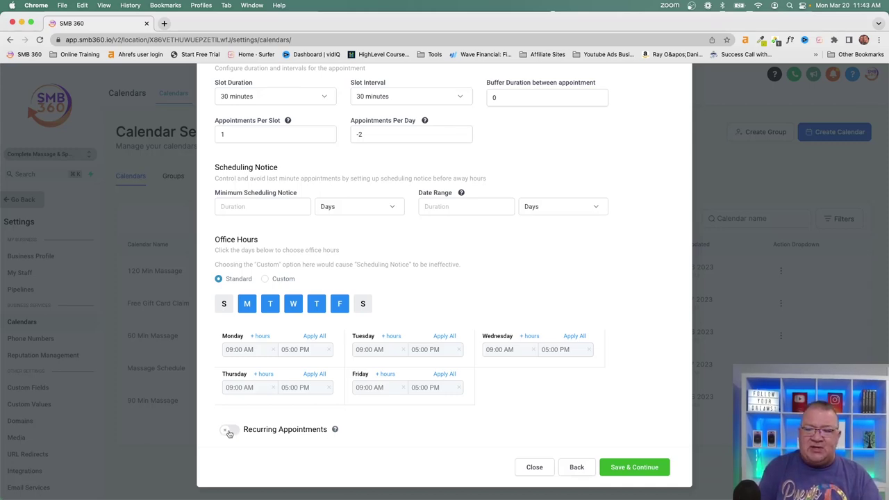
Go to the calendar's confirmation settings and review the available custom forms.
{"action": "scroll", "coordinate": [236, 436], "scroll_direction": "up", "scroll_amount": 3}
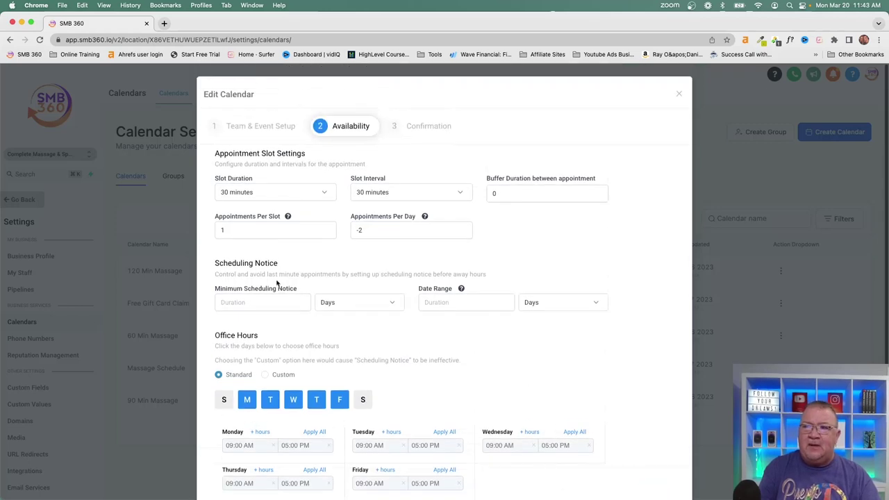
{"action": "left_click", "coordinate": [430, 127]}
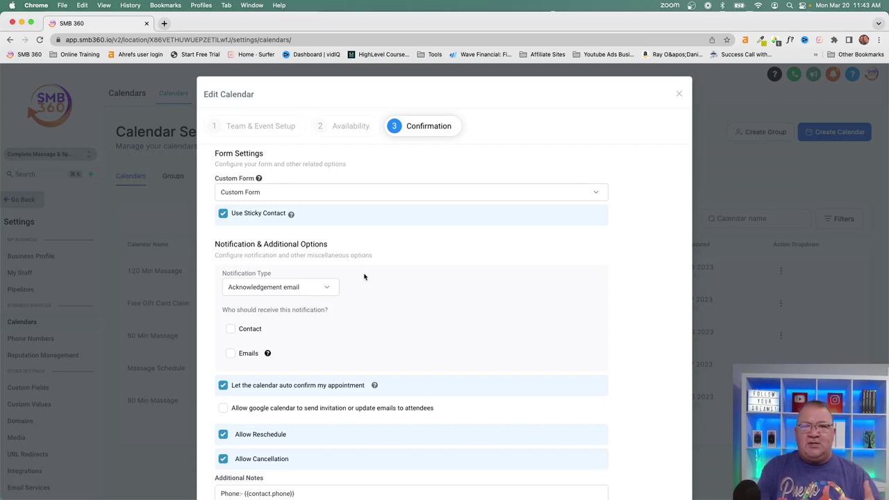
{"action": "left_click", "coordinate": [274, 194]}
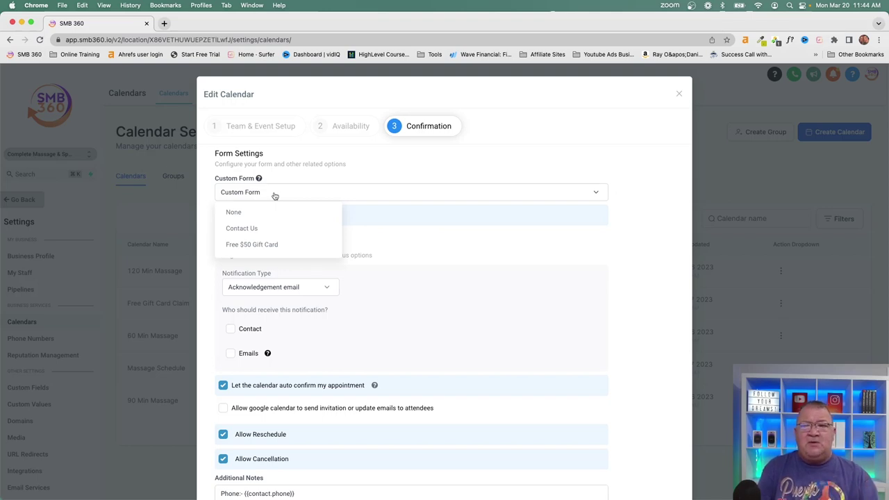
{"action": "left_click", "coordinate": [299, 182]}
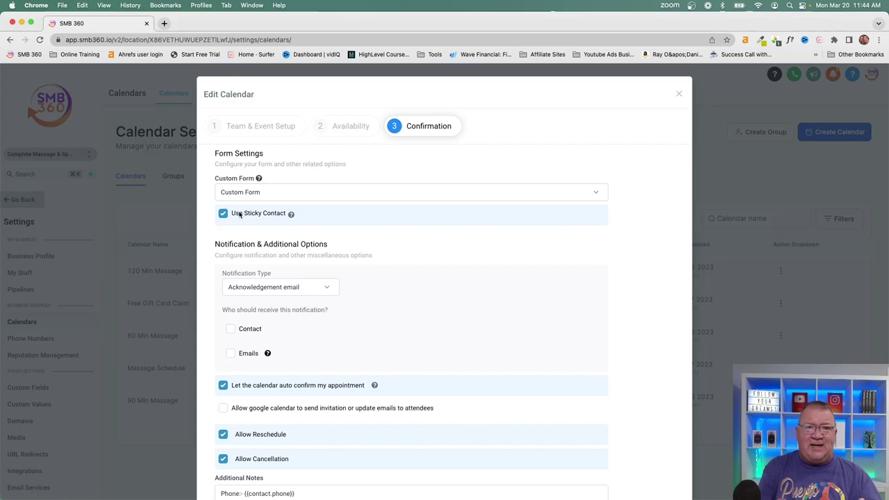
Allow Google Calendar to send invitation or update emails to attendees.
{"action": "scroll", "coordinate": [297, 237], "scroll_direction": "down", "scroll_amount": 3}
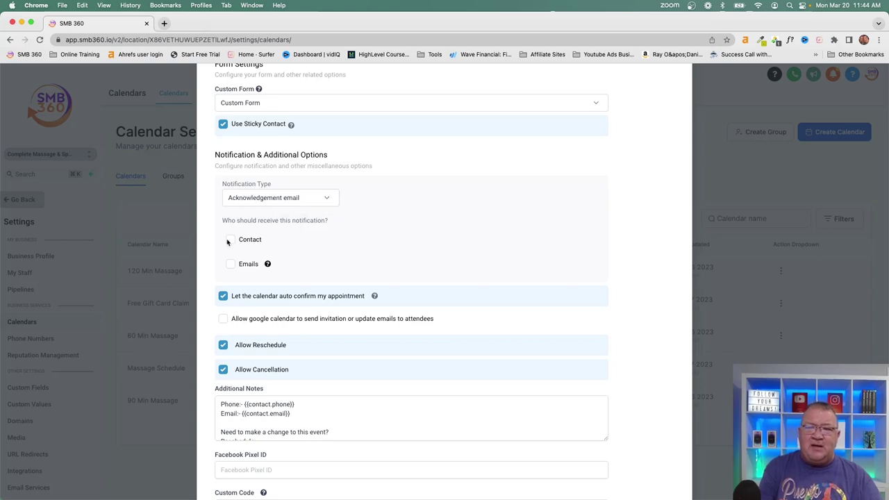
{"action": "mouse_move", "coordinate": [268, 266]}
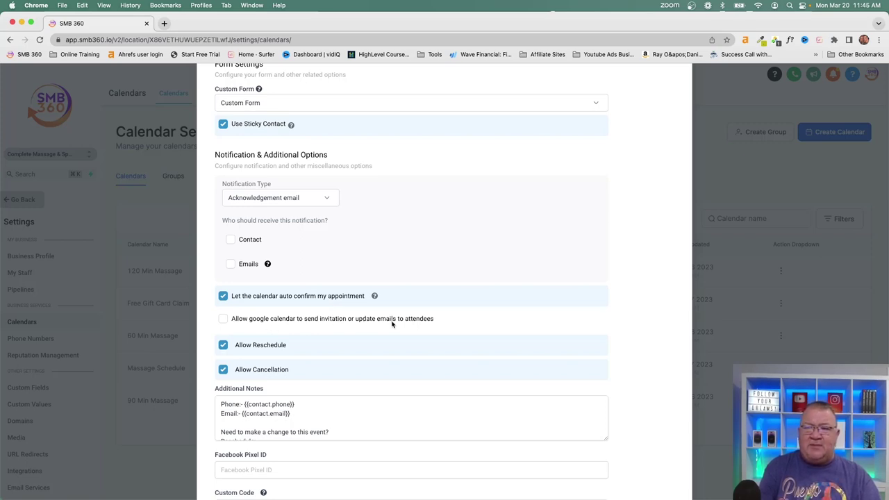
{"action": "left_click", "coordinate": [223, 319]}
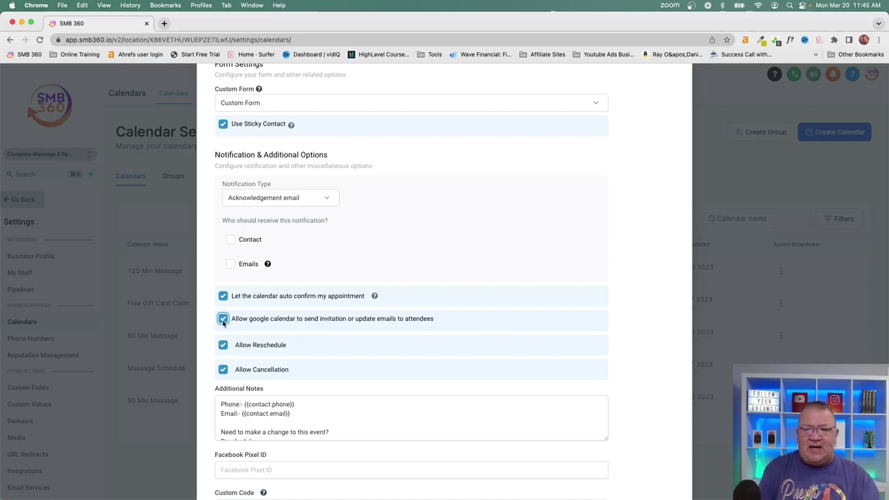
Review the additional notes template, the Facebook Pixel ID and custom code fields, and the form submission options.
{"action": "scroll", "coordinate": [224, 320], "scroll_direction": "down", "scroll_amount": 3}
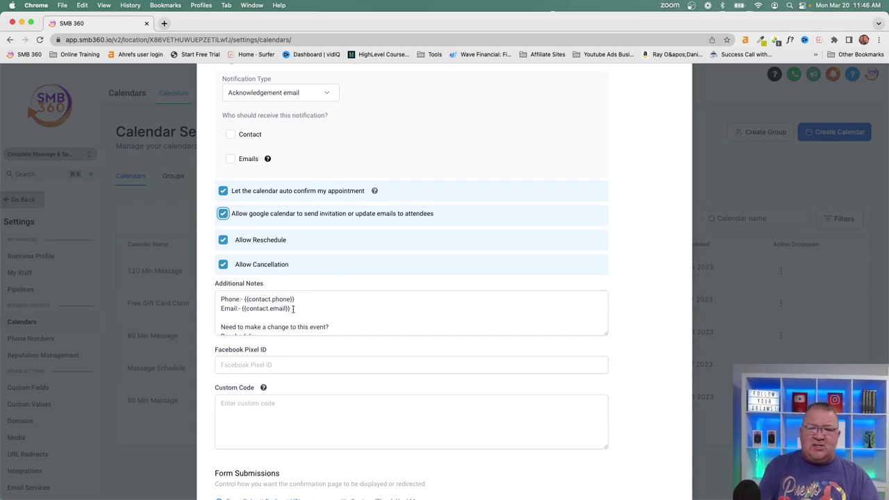
{"action": "scroll", "coordinate": [292, 309], "scroll_direction": "down", "scroll_amount": 2}
{"action": "scroll", "coordinate": [292, 310], "scroll_direction": "up", "scroll_amount": 3}
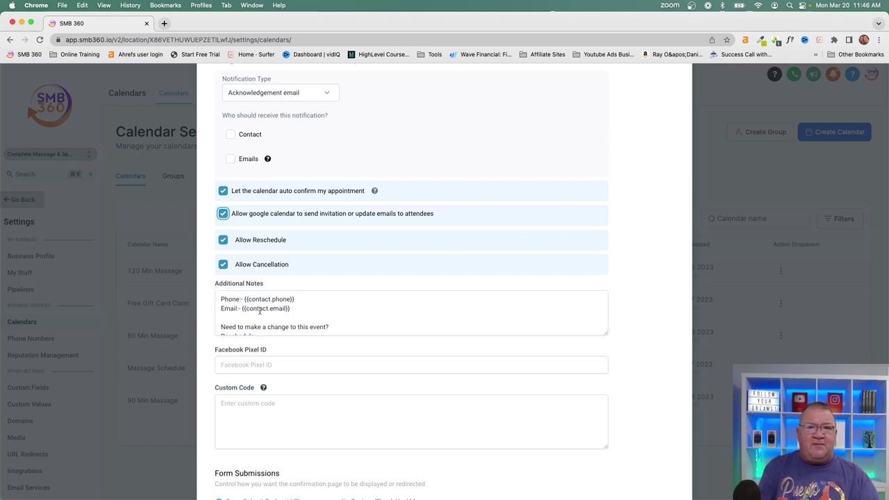
{"action": "scroll", "coordinate": [240, 316], "scroll_direction": "down", "scroll_amount": 3}
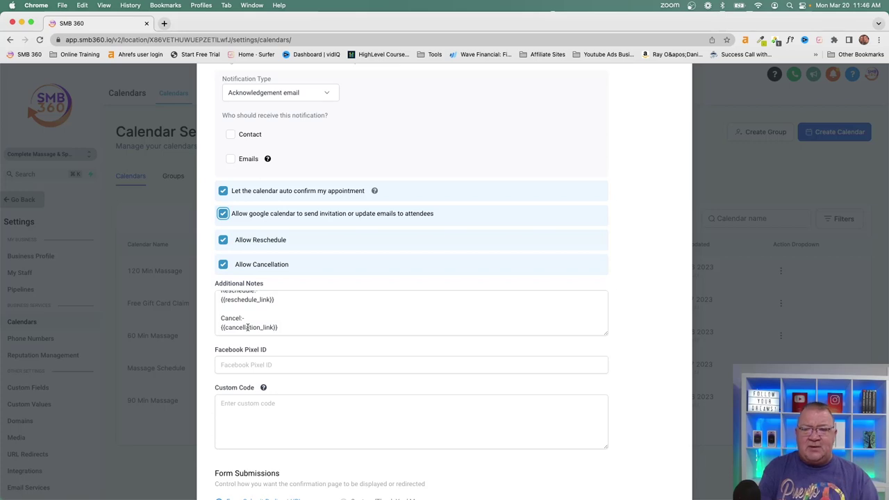
{"action": "scroll", "coordinate": [324, 372], "scroll_direction": "down", "scroll_amount": 3}
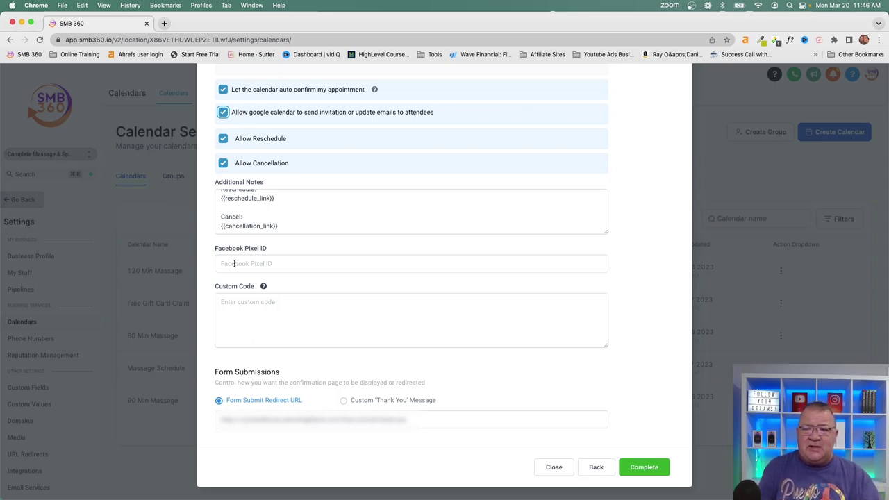
{"action": "mouse_move", "coordinate": [264, 286]}
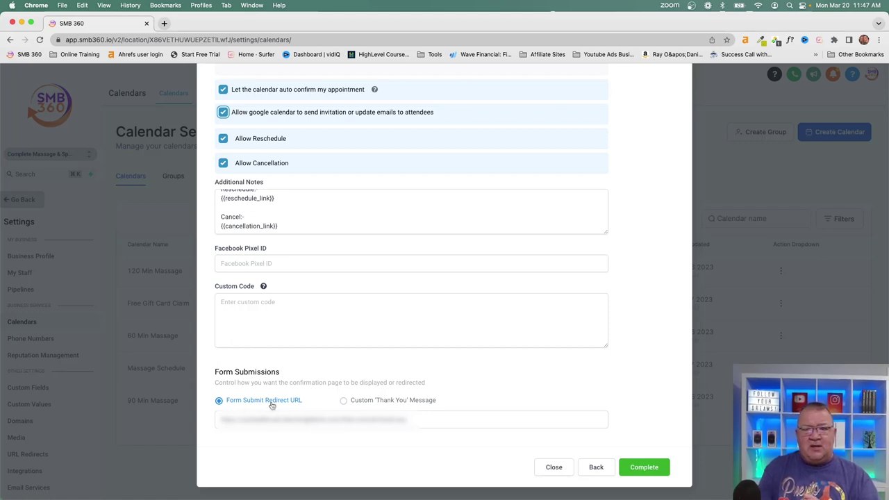
Switch form submissions to the Custom 'Thank You' Message and close the calendar editor without saving.
{"action": "left_click", "coordinate": [344, 401]}
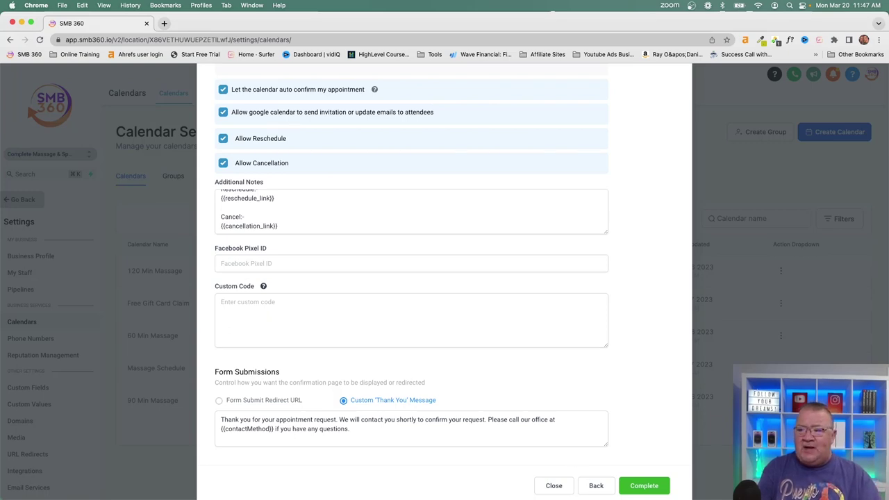
{"action": "left_click", "coordinate": [554, 486]}
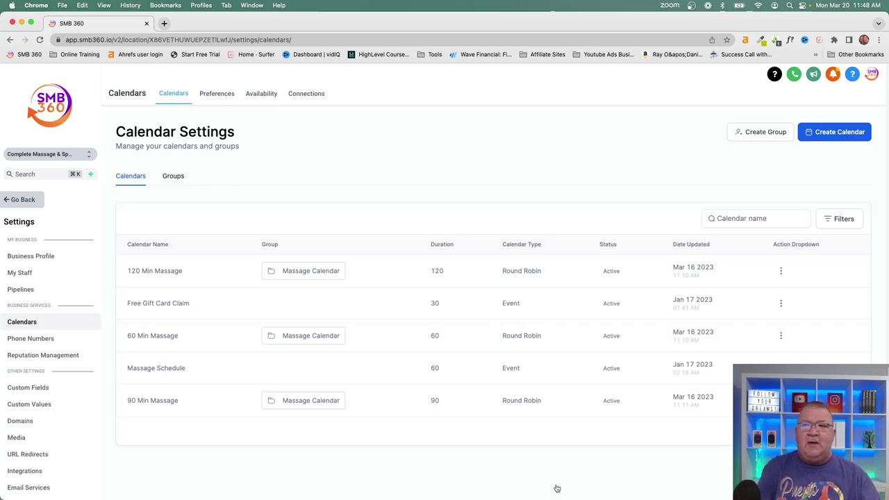
Open the Massage Calendar group for editing, review its name, description and calendar URL, and cancel.
{"action": "mouse_move", "coordinate": [557, 497]}
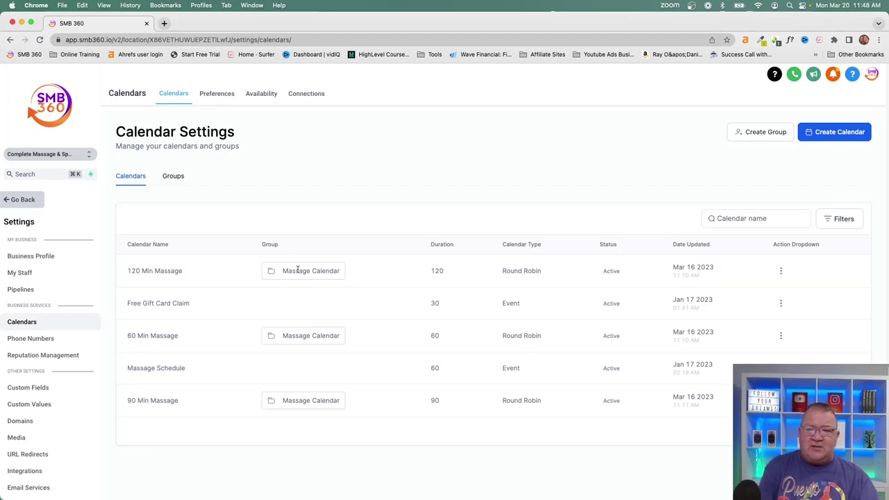
{"action": "scroll", "coordinate": [330, 271], "scroll_direction": "up", "scroll_amount": 5}
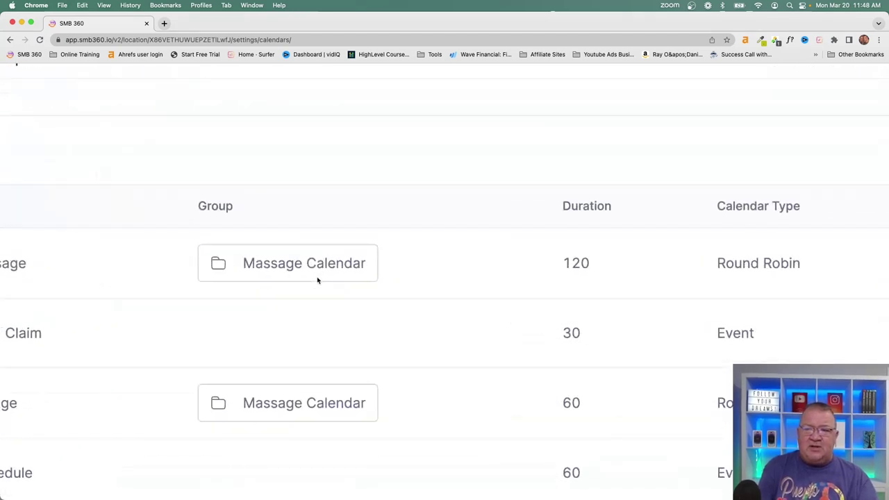
{"action": "scroll", "coordinate": [258, 267], "scroll_direction": "down", "scroll_amount": 5}
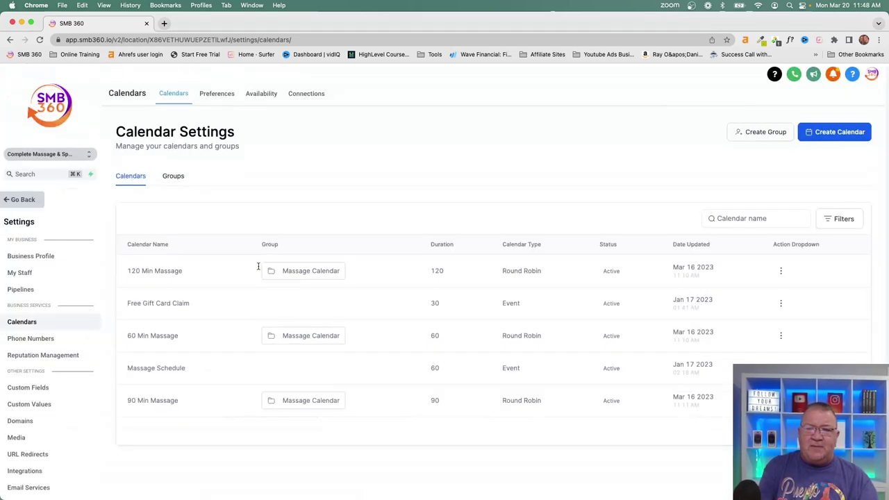
{"action": "left_click", "coordinate": [174, 178]}
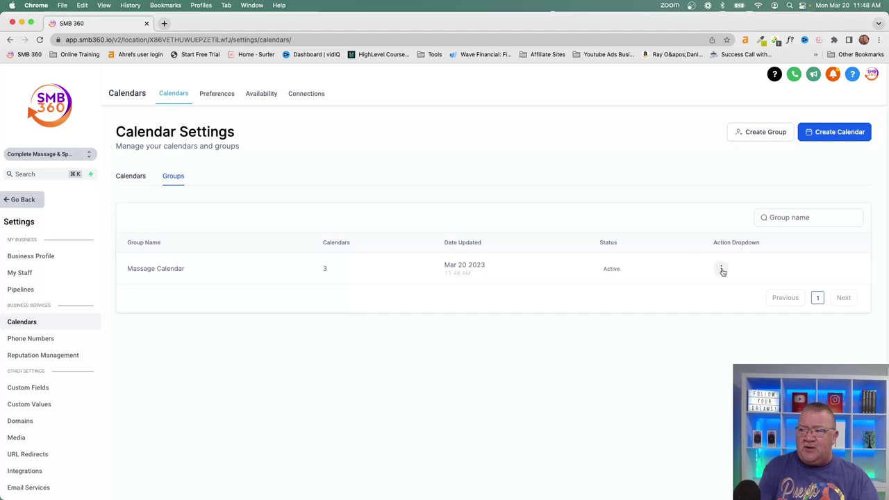
{"action": "left_click", "coordinate": [722, 269]}
{"action": "left_click", "coordinate": [695, 287]}
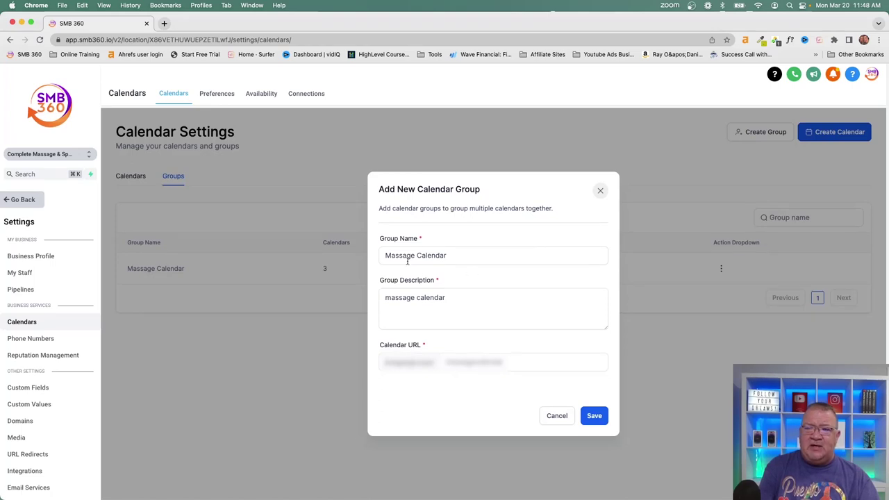
{"action": "left_click", "coordinate": [472, 362]}
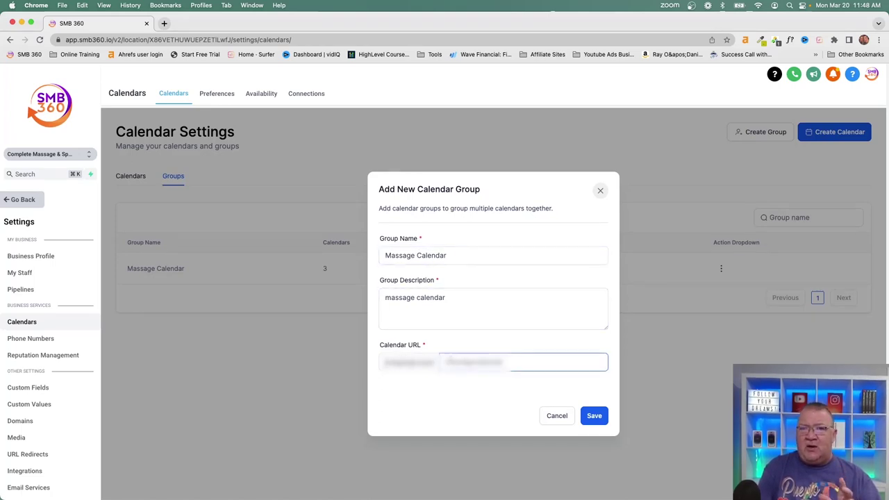
{"action": "left_click", "coordinate": [563, 420]}
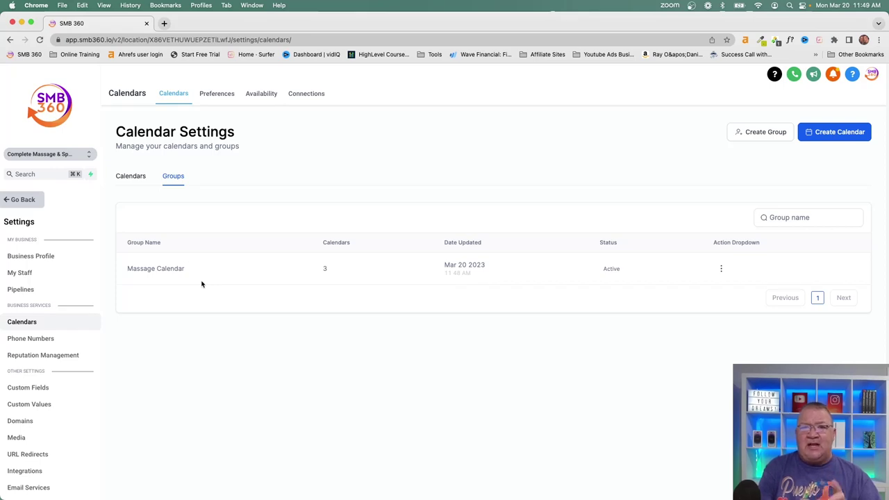
Return to the calendars list and open the 120 Min Massage calendar for editing.
{"action": "left_click", "coordinate": [125, 175]}
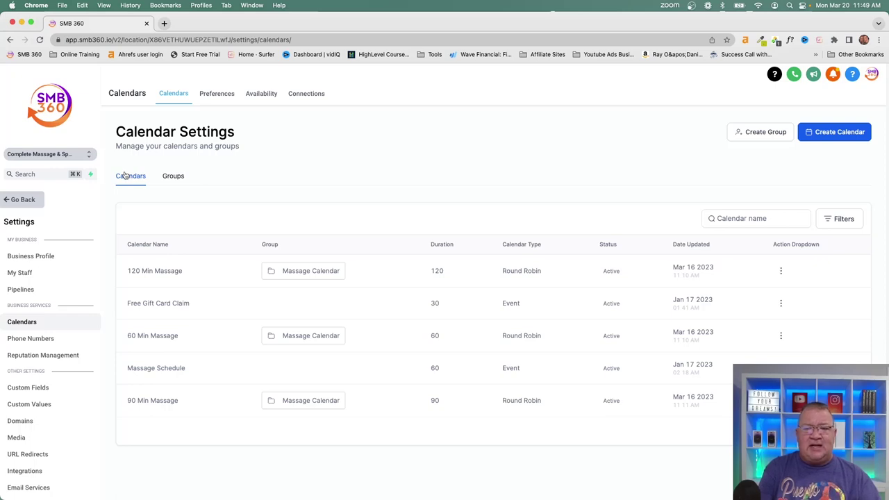
{"action": "left_click", "coordinate": [781, 271]}
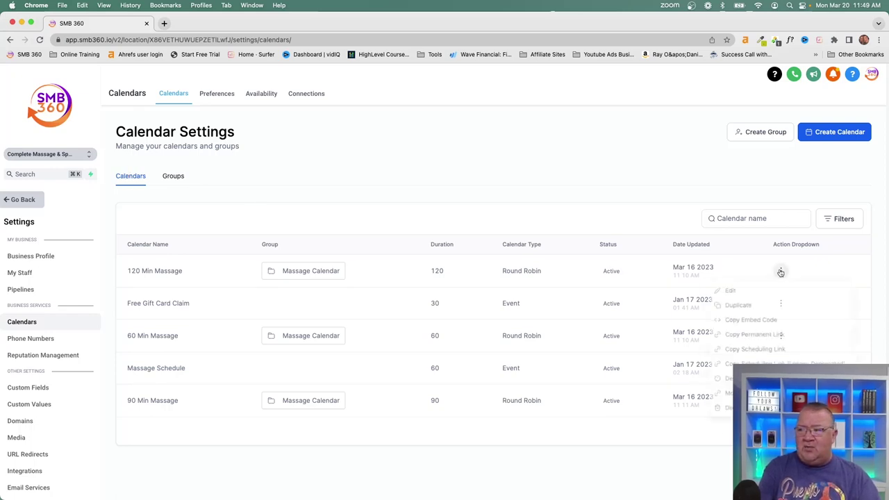
{"action": "left_click", "coordinate": [730, 291]}
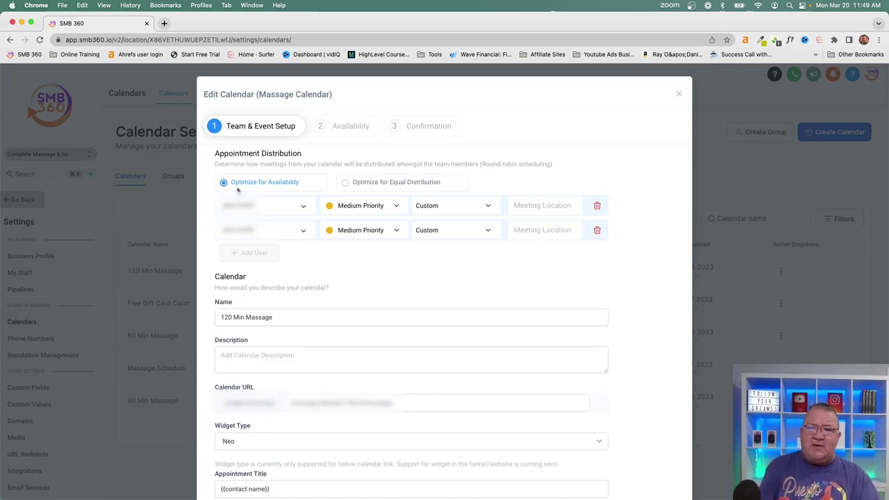
Compare the two appointment distribution modes, keep Optimize for Availability, and set the first team member to High Priority.
{"action": "left_click", "coordinate": [346, 184]}
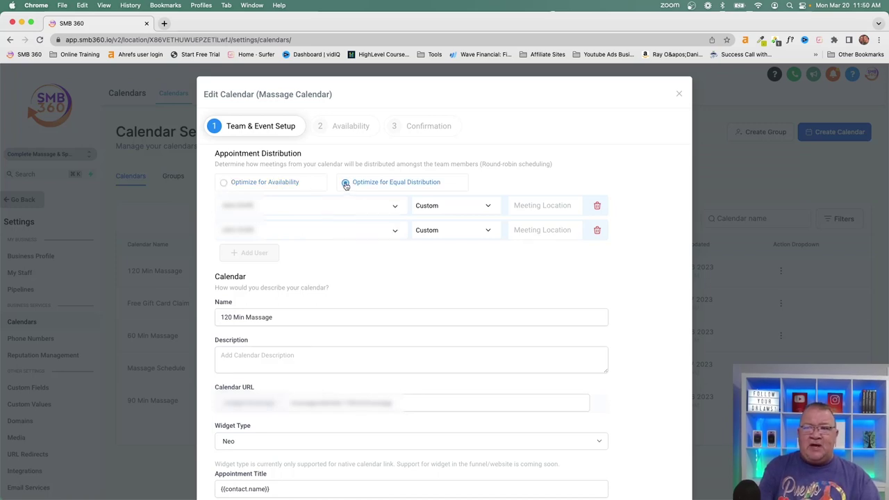
{"action": "left_click", "coordinate": [223, 182]}
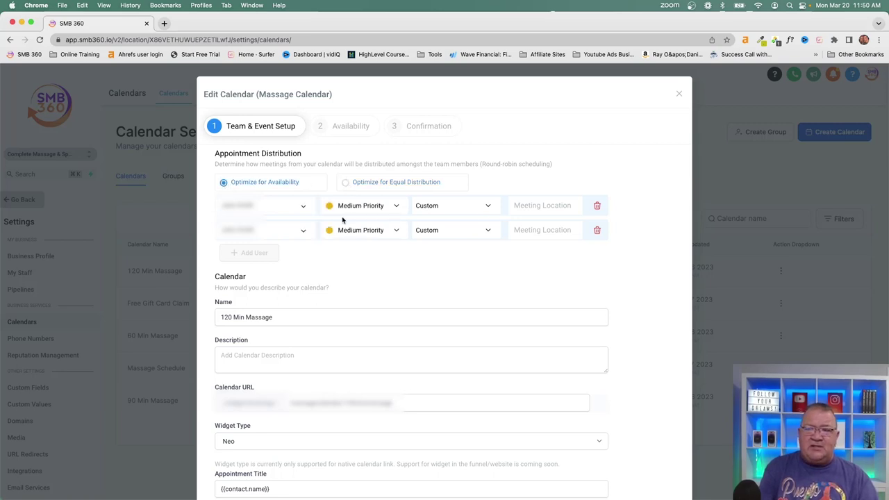
{"action": "left_click", "coordinate": [346, 182]}
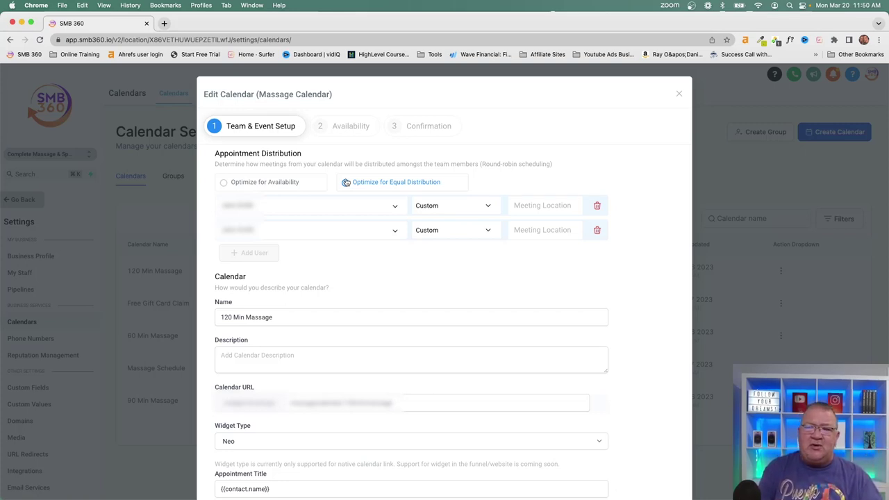
{"action": "left_click", "coordinate": [224, 184]}
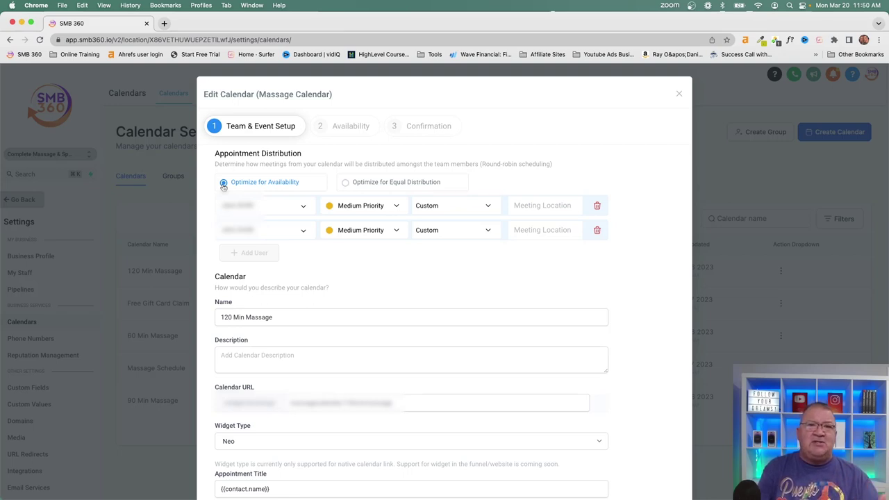
{"action": "left_click", "coordinate": [359, 211]}
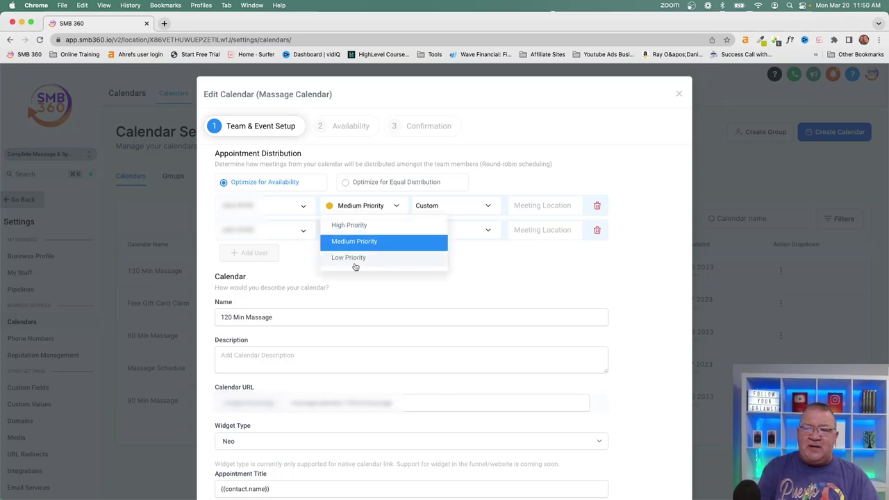
{"action": "left_click", "coordinate": [348, 226]}
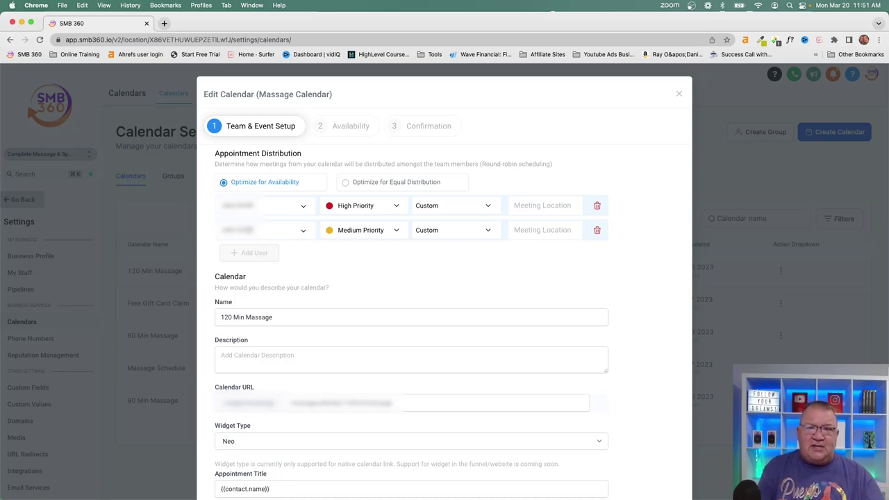
Review the first team member's meeting location options, including the Zoom account connection, without connecting it, and check the custom location field.
{"action": "left_click", "coordinate": [476, 210]}
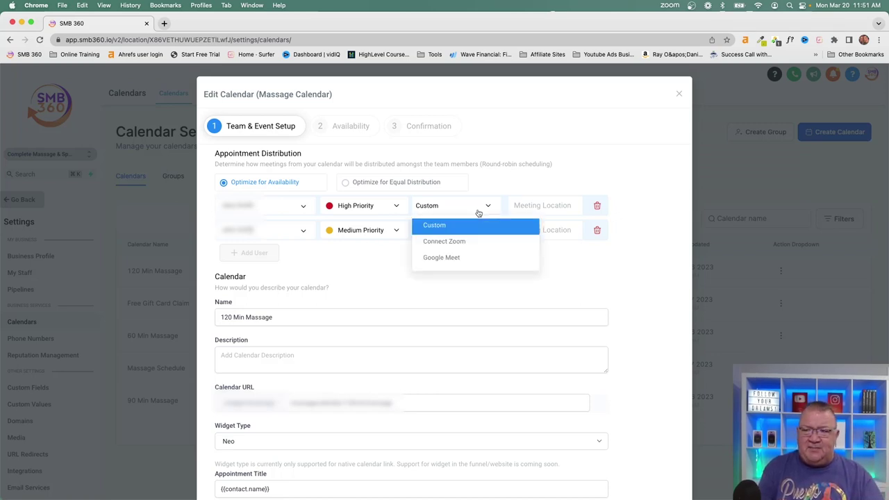
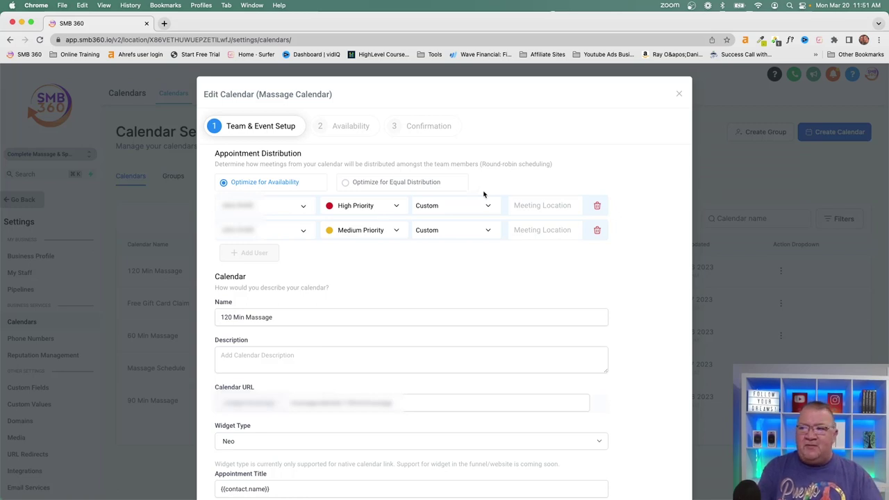
{"action": "left_click", "coordinate": [531, 205]}
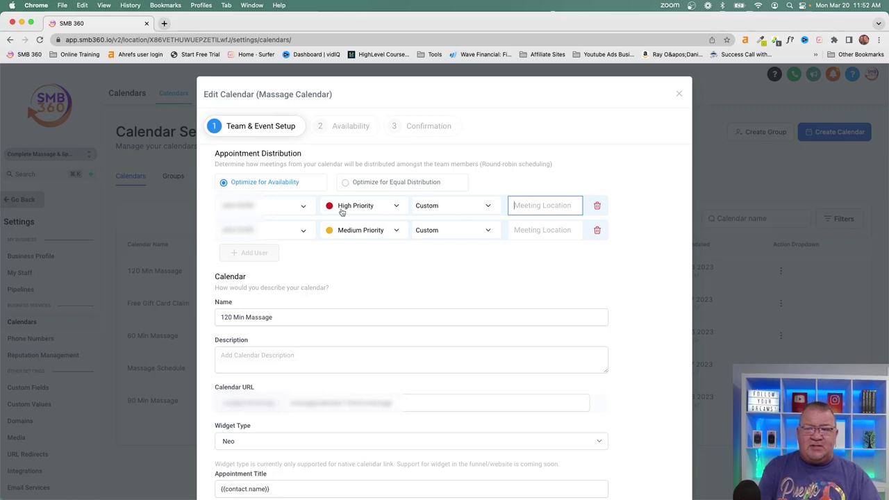
{"action": "left_click", "coordinate": [439, 207]}
{"action": "left_click", "coordinate": [445, 242]}
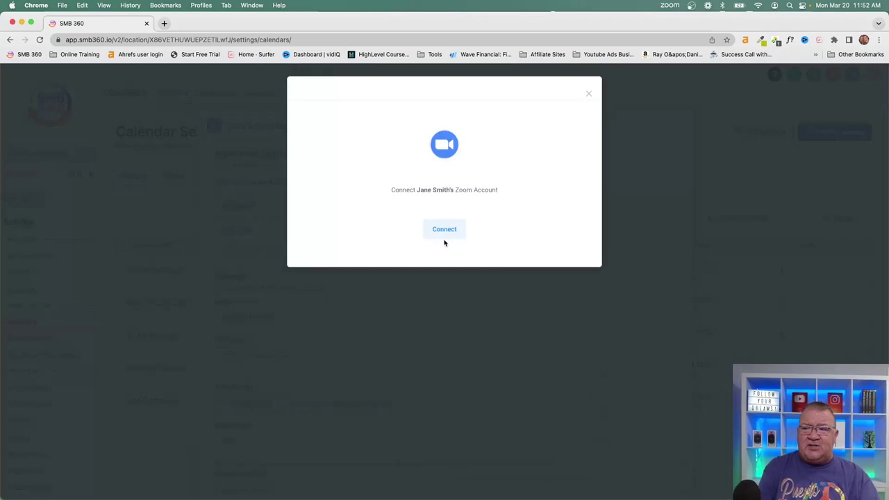
{"action": "left_click", "coordinate": [588, 94]}
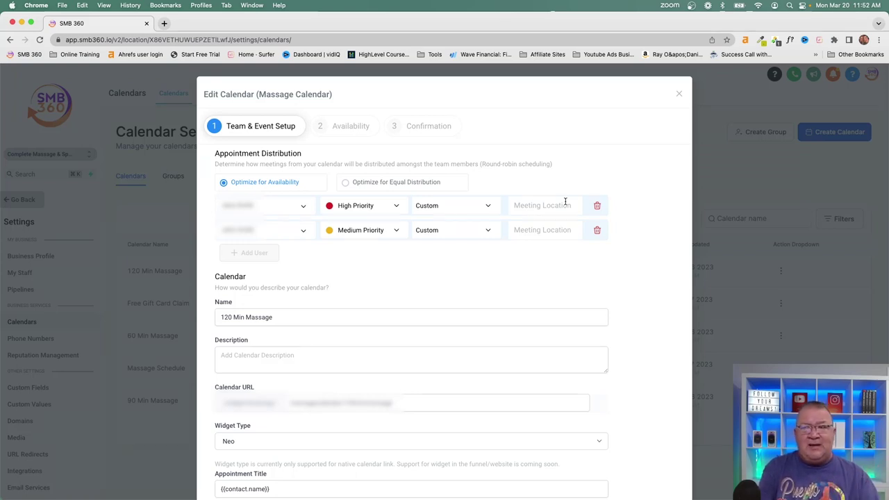
{"action": "left_click", "coordinate": [470, 209]}
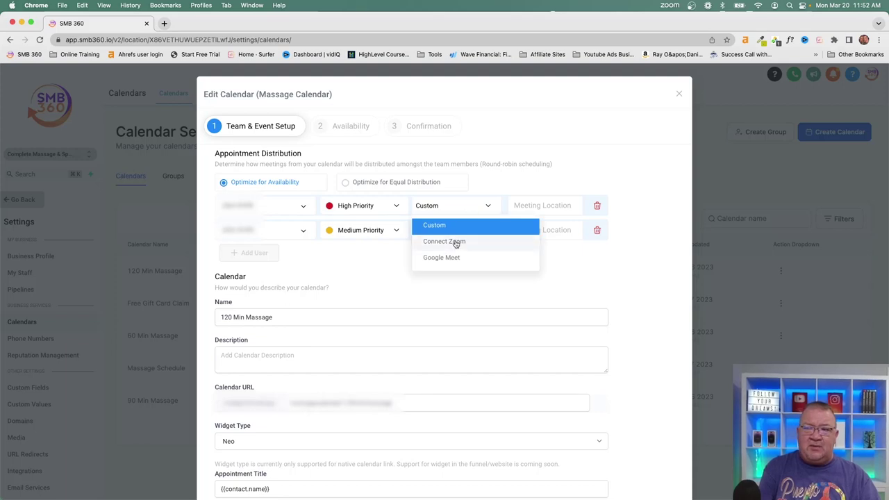
{"action": "left_click", "coordinate": [456, 243]}
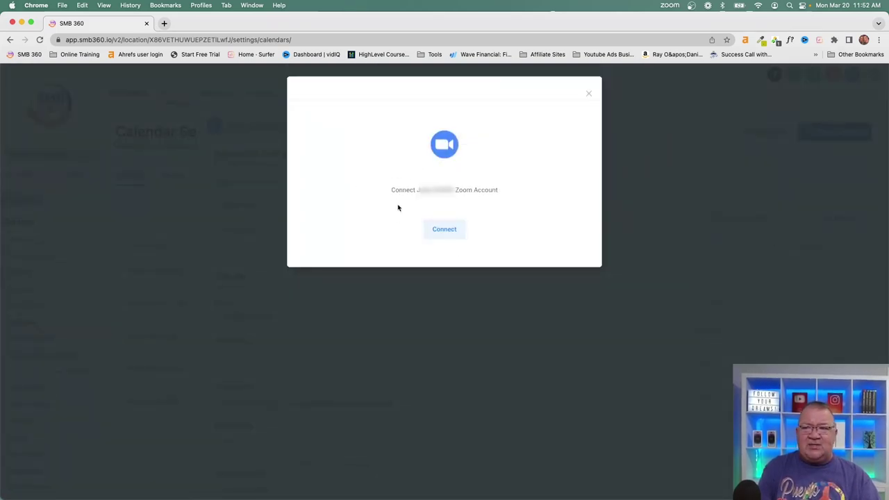
{"action": "left_click", "coordinate": [589, 93]}
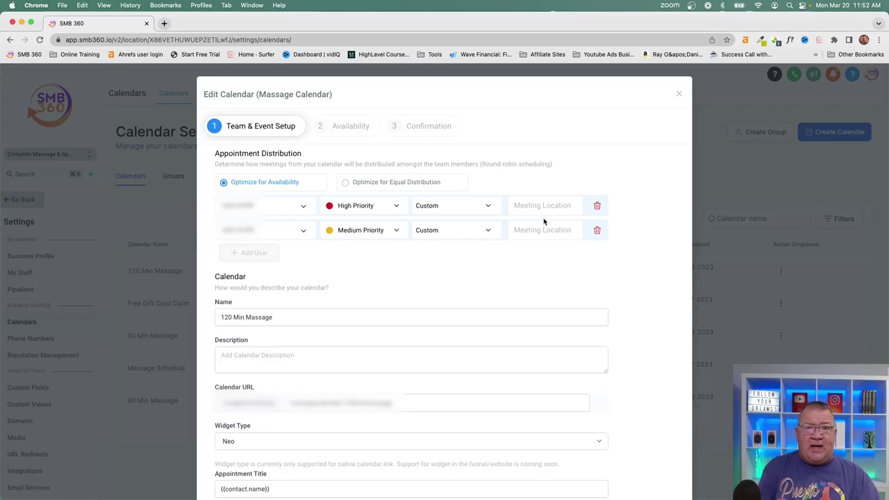
{"action": "left_click", "coordinate": [527, 206]}
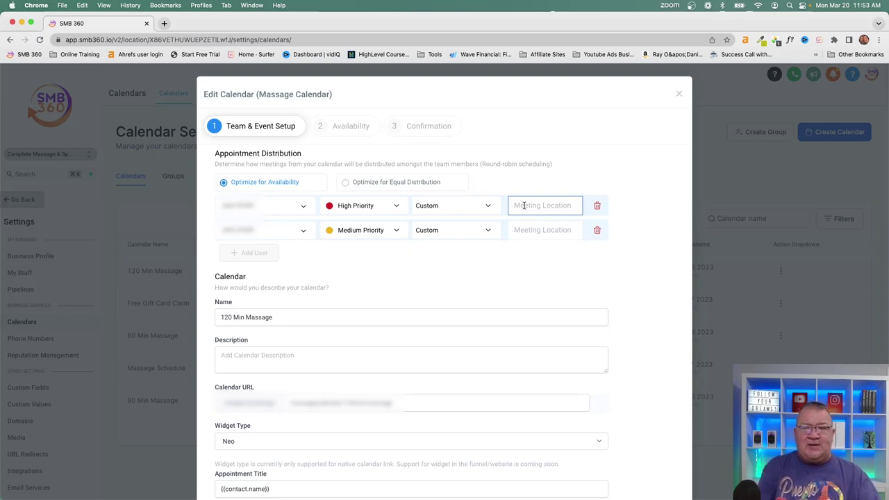
Review the 120 Min Massage calendar's name, description, URL, widget type, appointment title and event color.
{"action": "scroll", "coordinate": [441, 213], "scroll_direction": "down", "scroll_amount": 3}
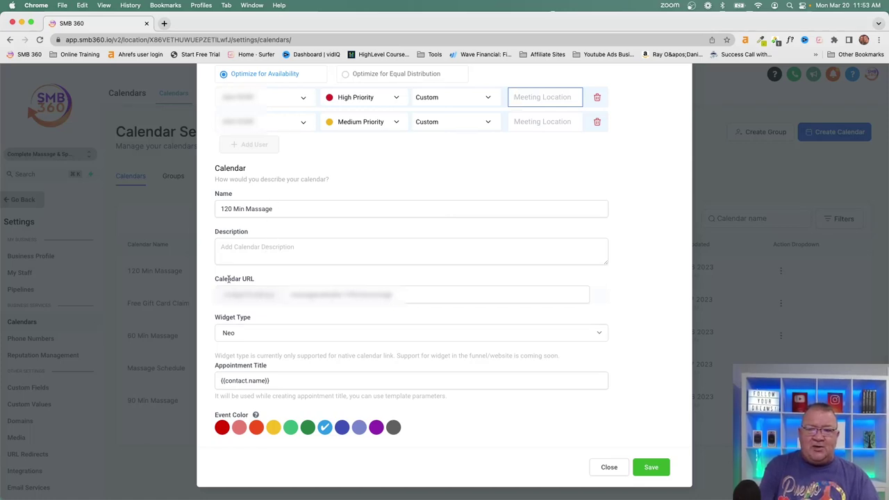
{"action": "left_click_drag", "start_coordinate": [290, 295], "coordinate": [343, 295]}
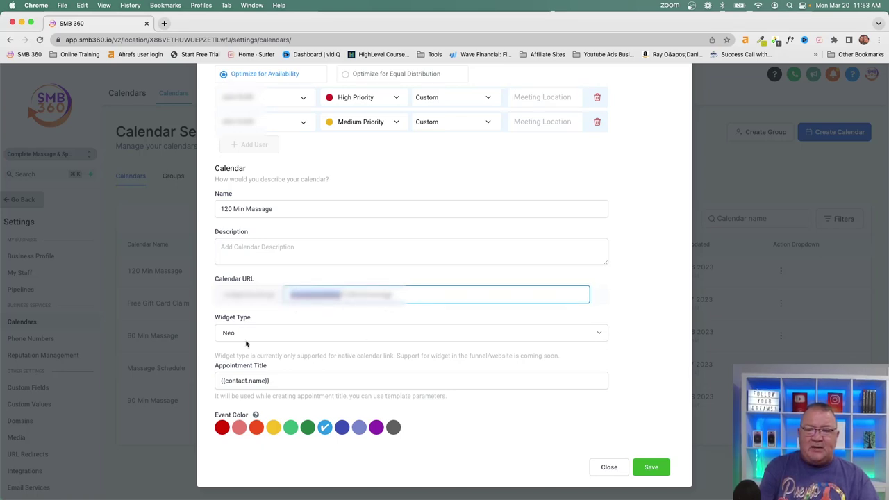
{"action": "left_click", "coordinate": [254, 317]}
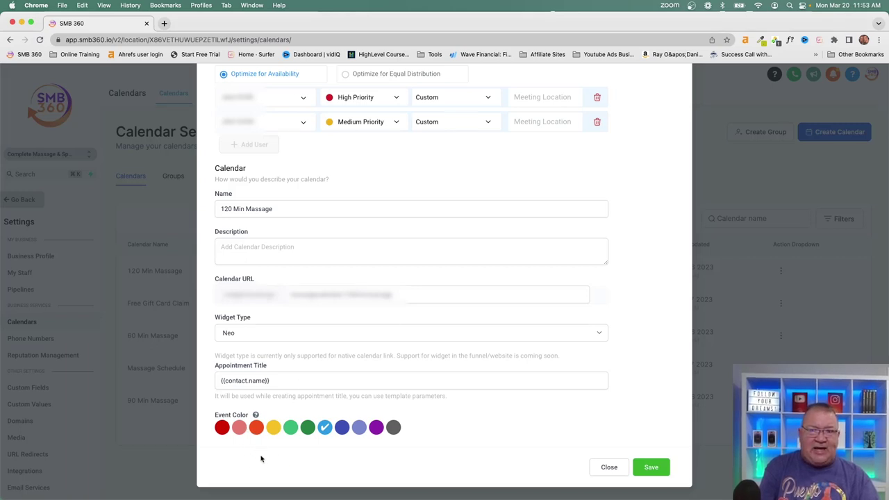
{"action": "scroll", "coordinate": [268, 348], "scroll_direction": "up", "scroll_amount": 3}
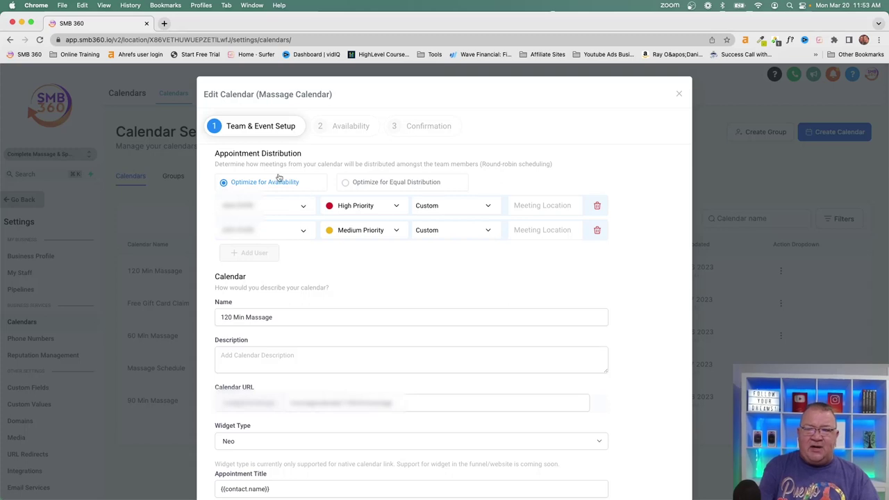
Review the calendar's availability settings: appointment slots, scheduling notice, office hours and recurring appointments.
{"action": "left_click", "coordinate": [340, 131]}
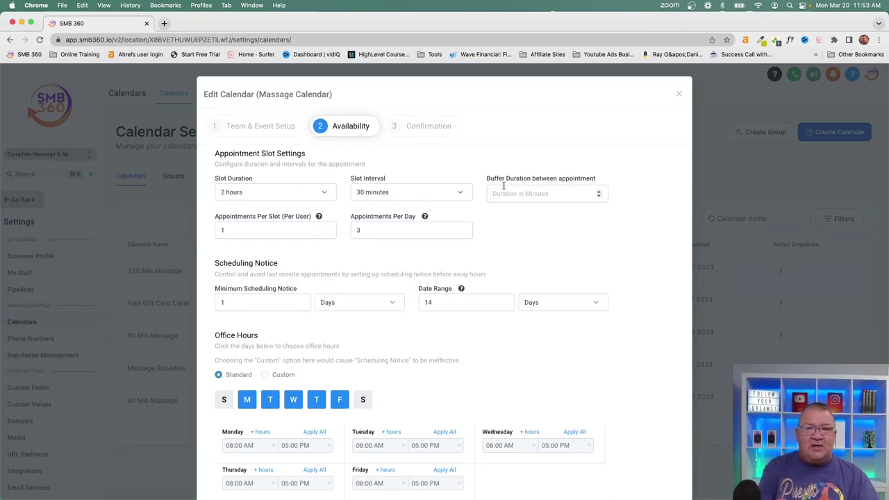
{"action": "scroll", "coordinate": [503, 185], "scroll_direction": "down", "scroll_amount": 3}
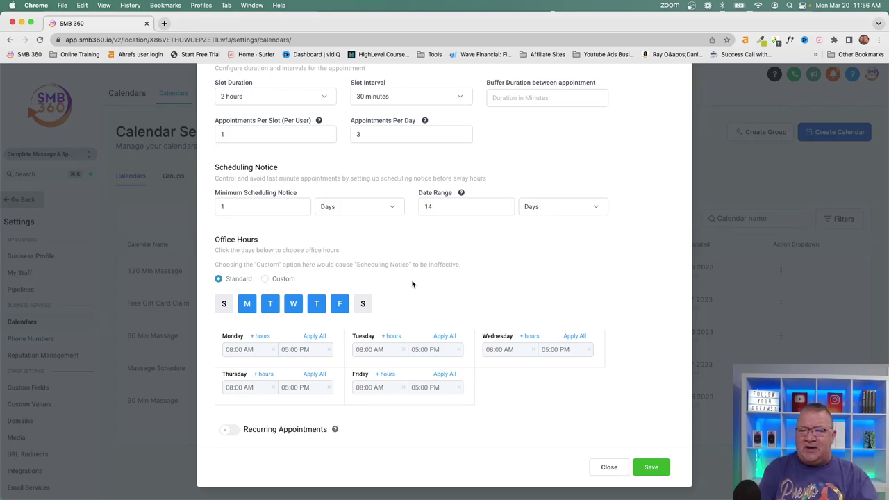
{"action": "scroll", "coordinate": [412, 285], "scroll_direction": "up", "scroll_amount": 5}
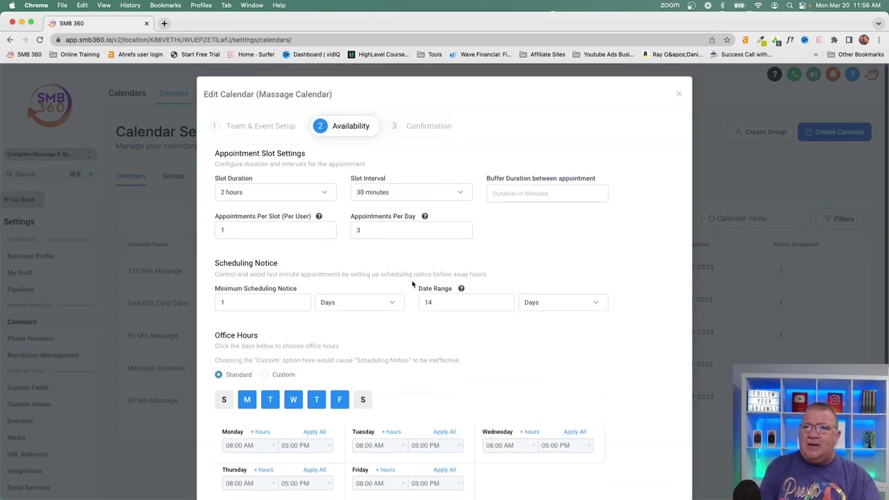
Review the confirmation settings from the custom form and notifications to form submissions, and close the calendar editor without saving.
{"action": "left_click", "coordinate": [416, 128]}
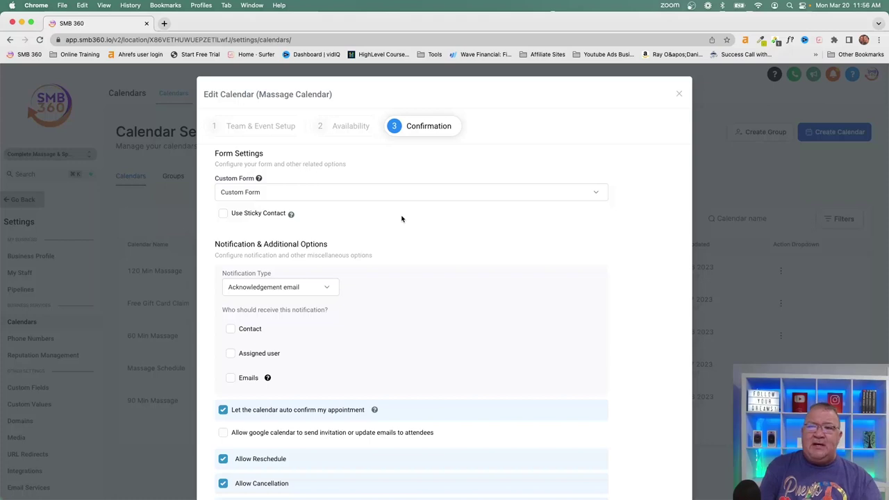
{"action": "scroll", "coordinate": [402, 218], "scroll_direction": "down", "scroll_amount": 8}
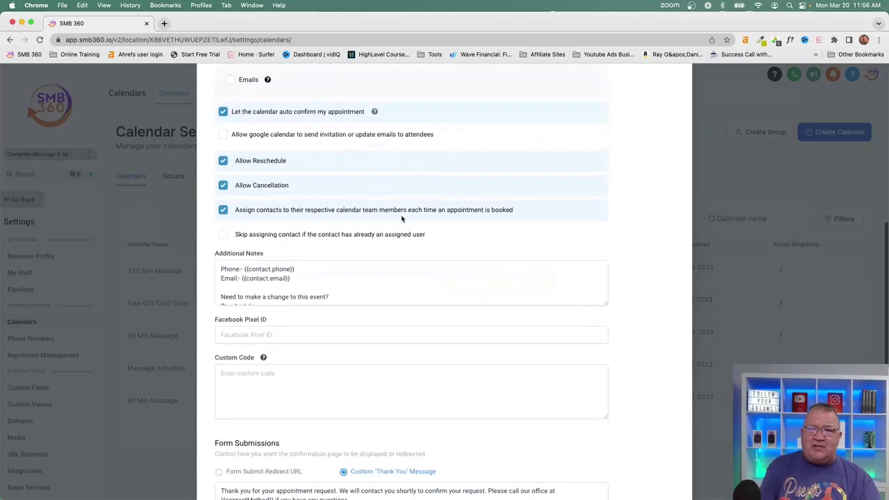
{"action": "scroll", "coordinate": [401, 219], "scroll_direction": "down", "scroll_amount": 3}
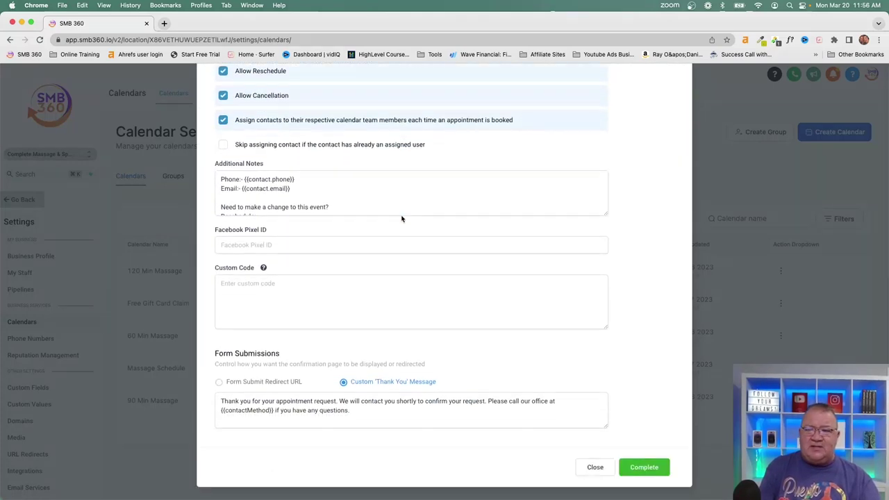
{"action": "left_click", "coordinate": [595, 470]}
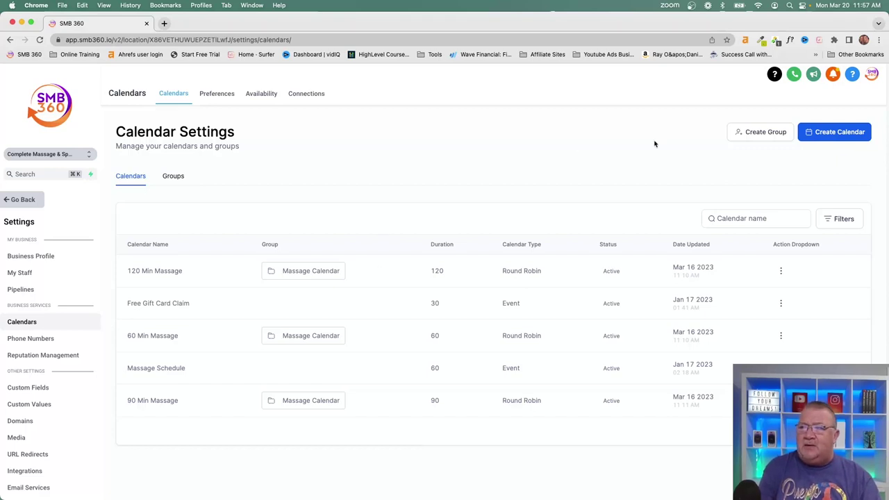
Start a new calendar group, review its name, description and calendar URL fields, and cancel.
{"action": "left_click", "coordinate": [747, 133]}
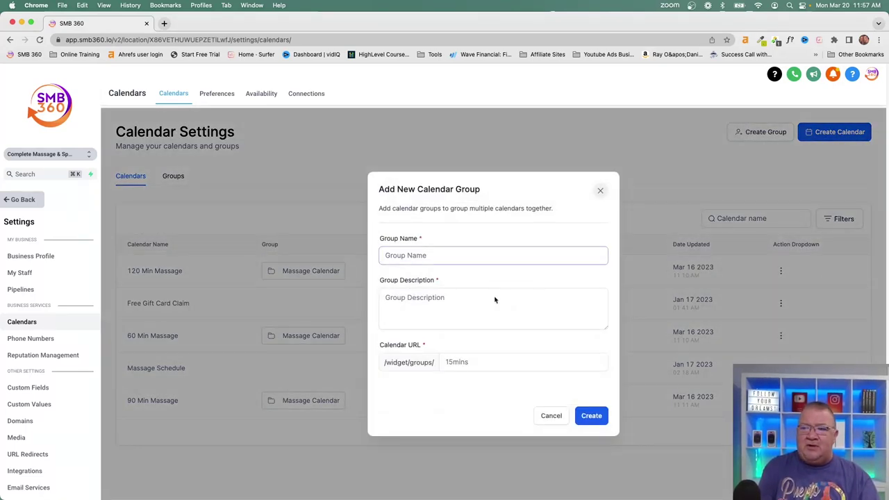
{"action": "left_click", "coordinate": [463, 358]}
{"action": "left_click", "coordinate": [446, 318]}
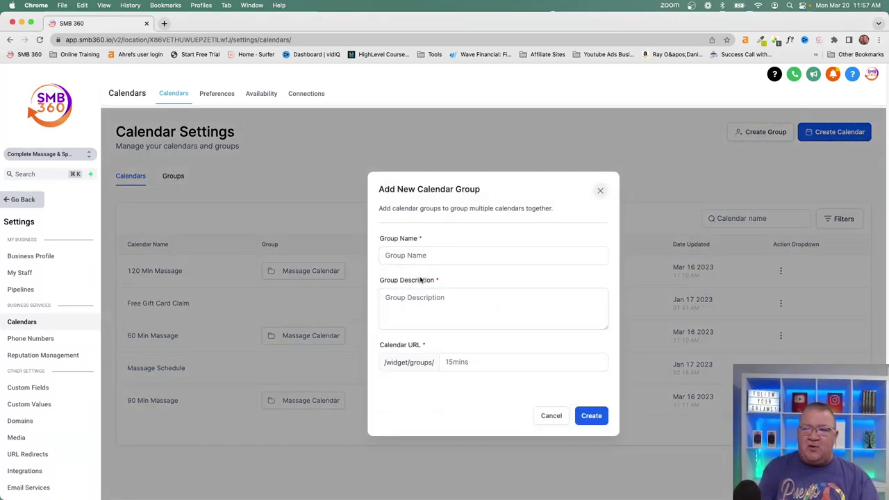
{"action": "left_click", "coordinate": [552, 417]}
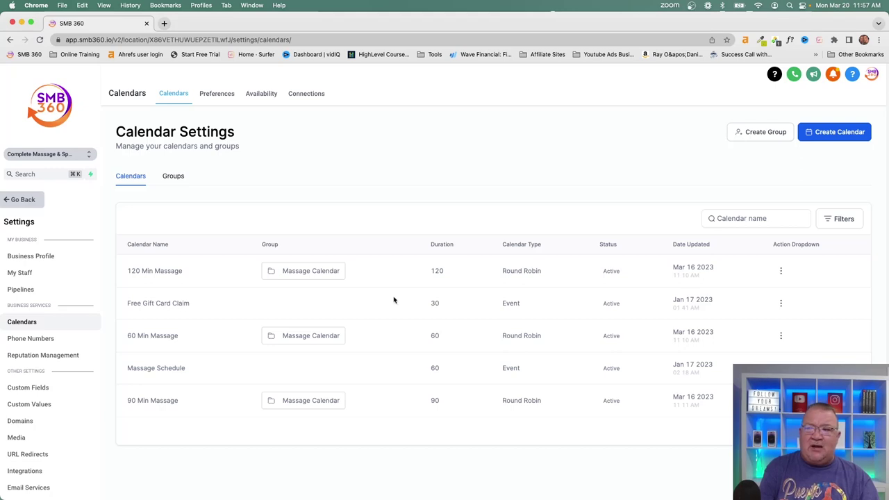
Check the actions available for the Free Gift Card Claim calendar and go back to the calendar groups list.
{"action": "left_click", "coordinate": [781, 304]}
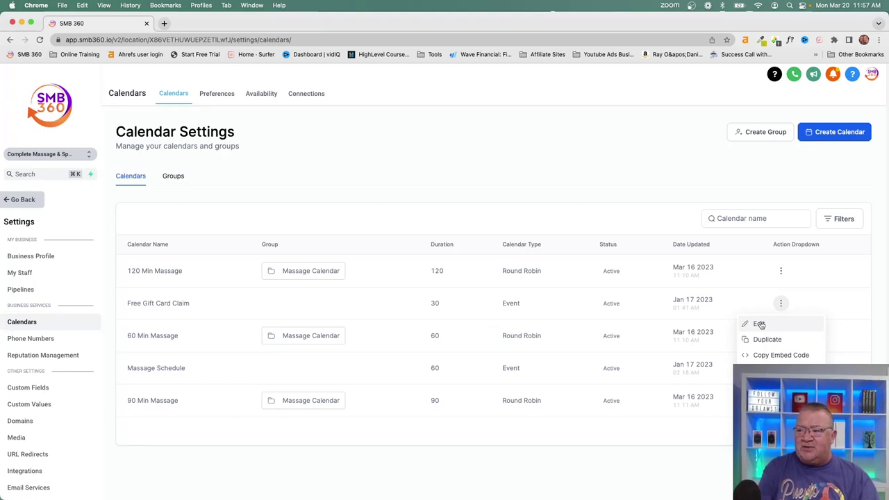
{"action": "left_click", "coordinate": [611, 202]}
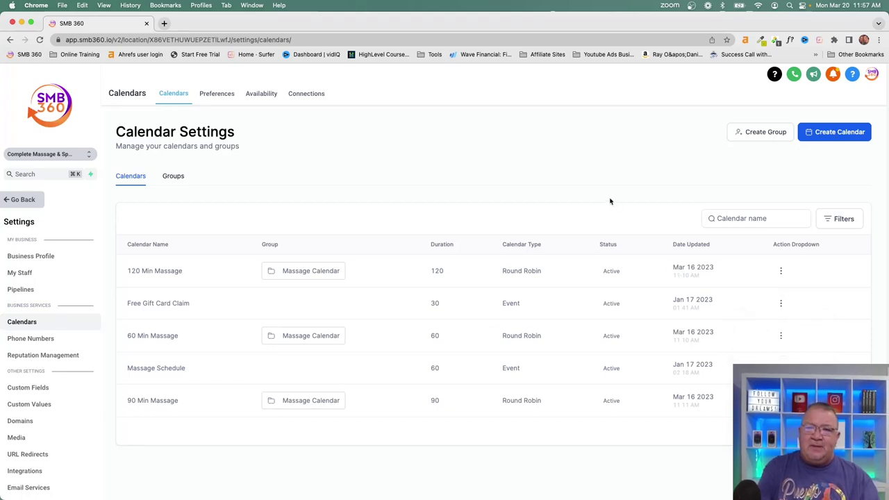
{"action": "left_click", "coordinate": [173, 177]}
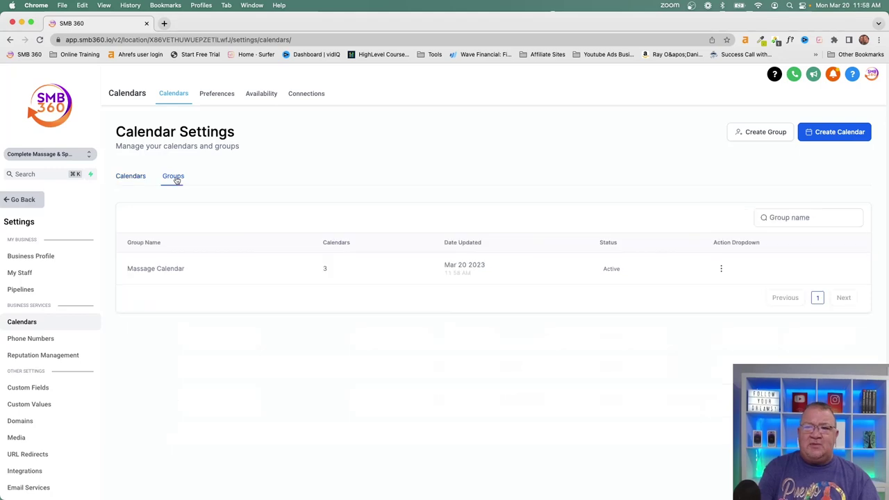
Review the account's calendar preferences: week start, widget language and time format options.
{"action": "left_click", "coordinate": [131, 178]}
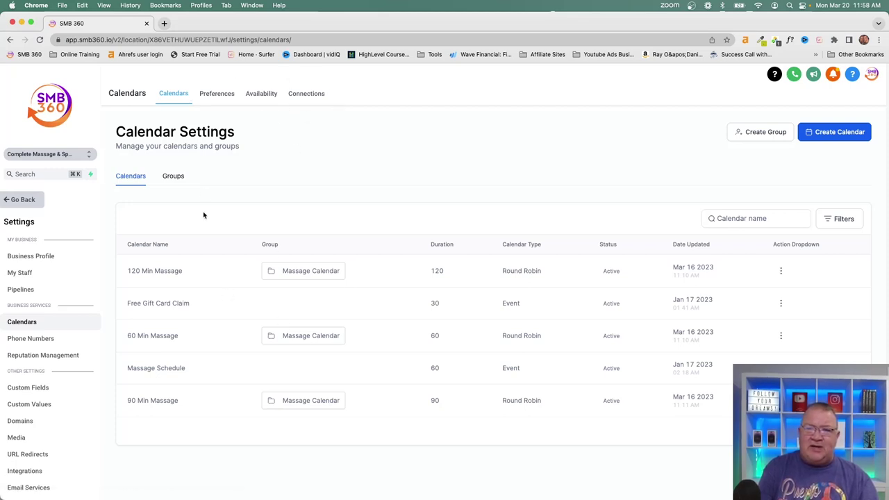
{"action": "left_click", "coordinate": [217, 96]}
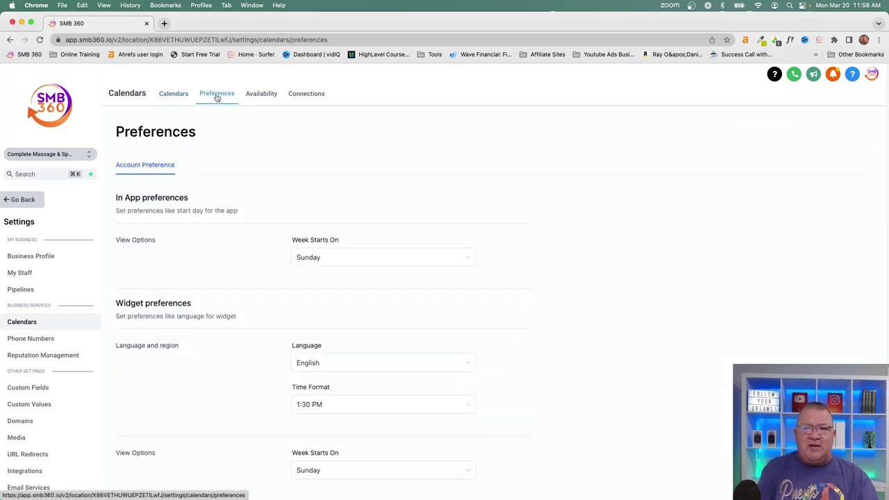
{"action": "scroll", "coordinate": [484, 256], "scroll_direction": "down", "scroll_amount": 1}
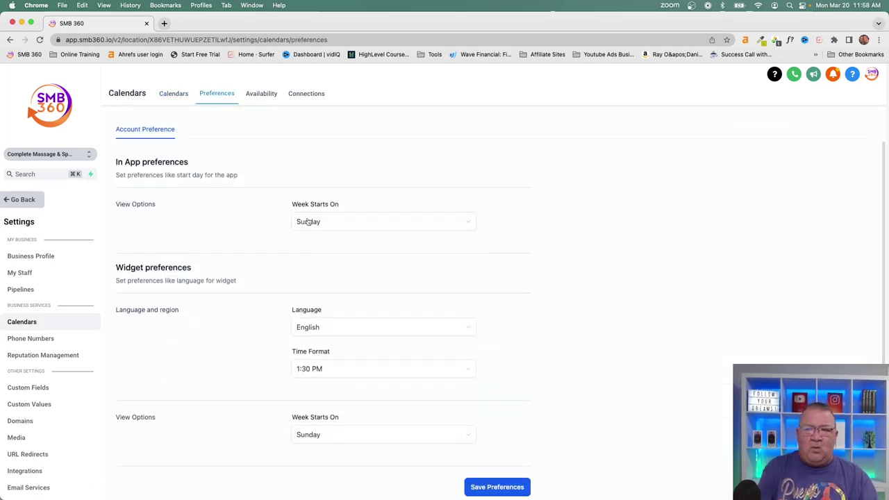
{"action": "left_click", "coordinate": [334, 371]}
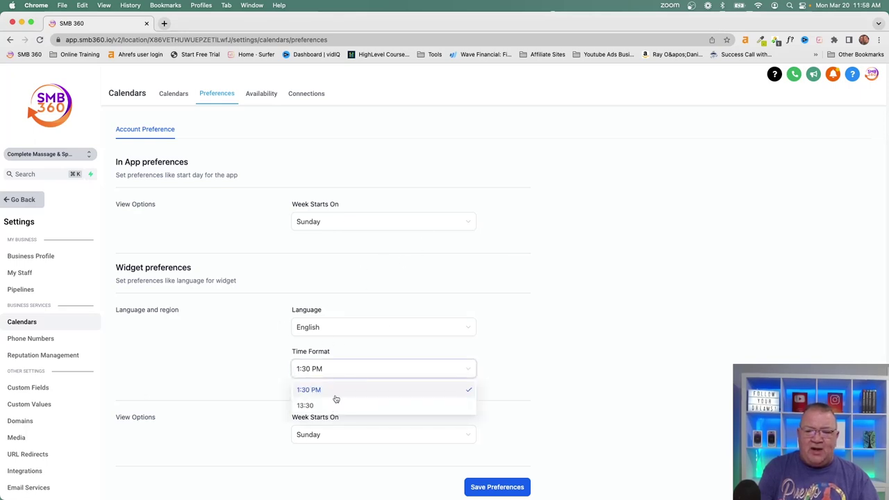
{"action": "left_click", "coordinate": [240, 349]}
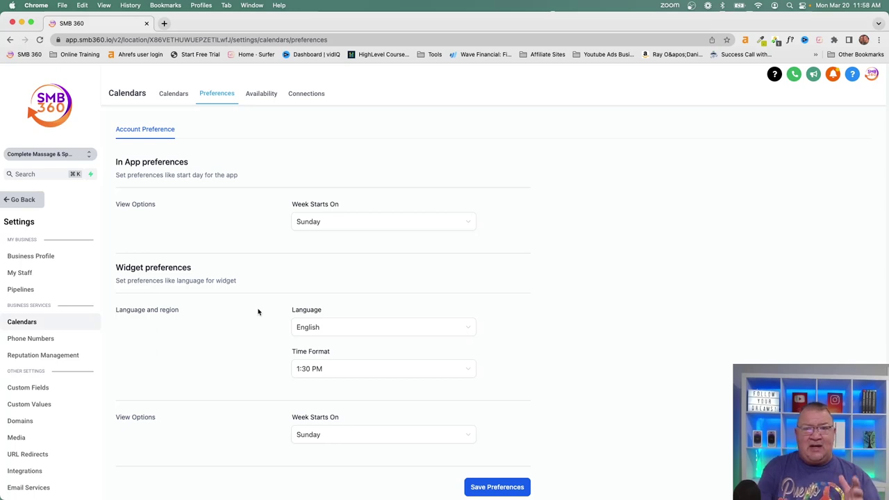
Check the calendar availability and account connections pages, and return to the list of calendars.
{"action": "left_click", "coordinate": [261, 95]}
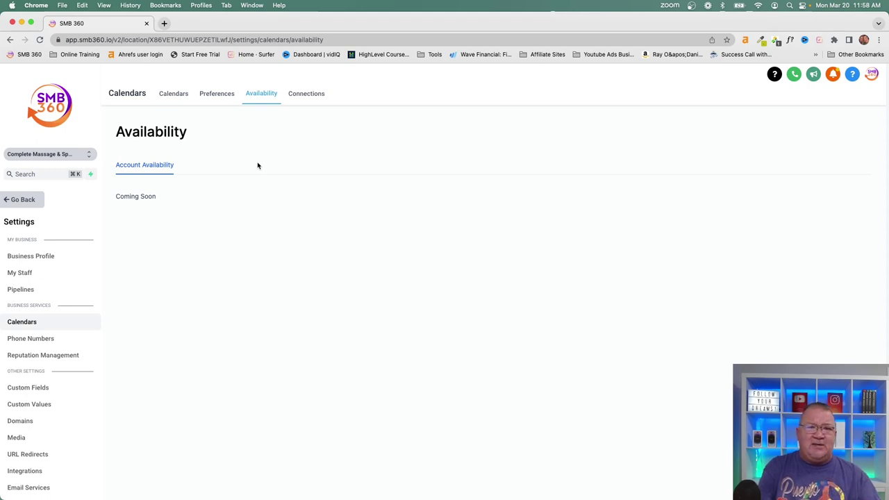
{"action": "left_click", "coordinate": [307, 93]}
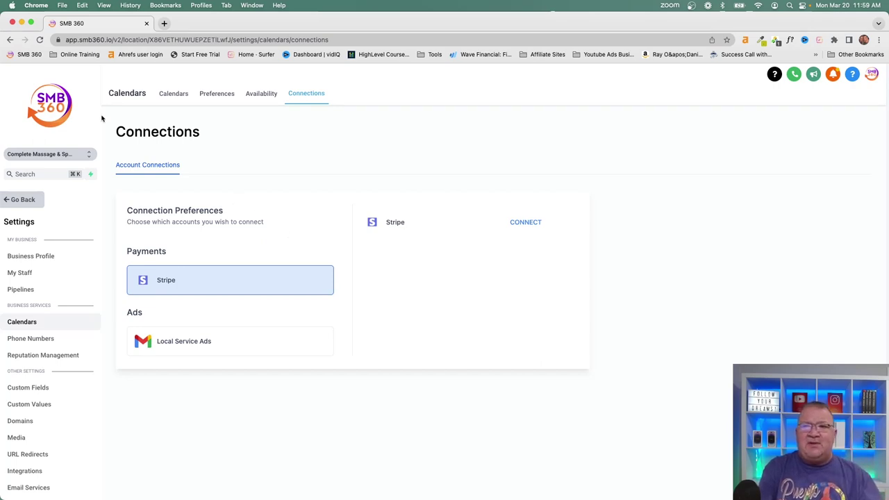
{"action": "left_click", "coordinate": [174, 94]}
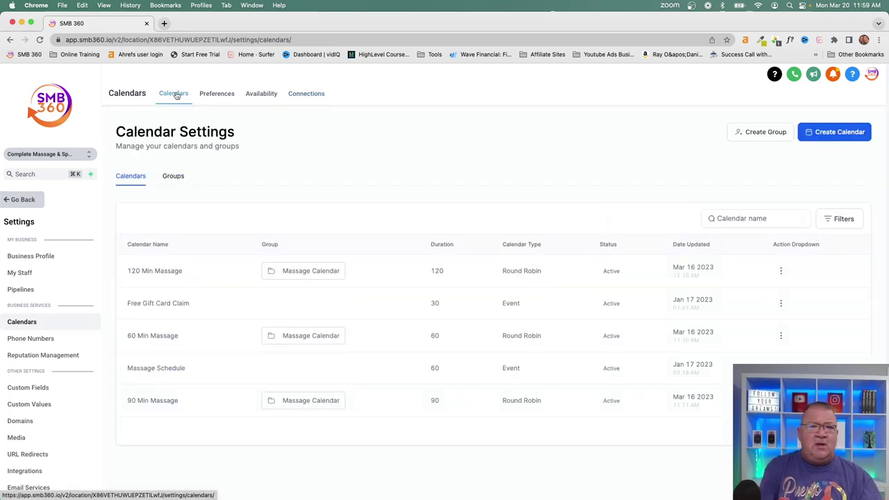
Leave the settings and open the Scheduling page of the Complete Massage and Spa website in the page builder.
{"action": "left_click", "coordinate": [23, 200]}
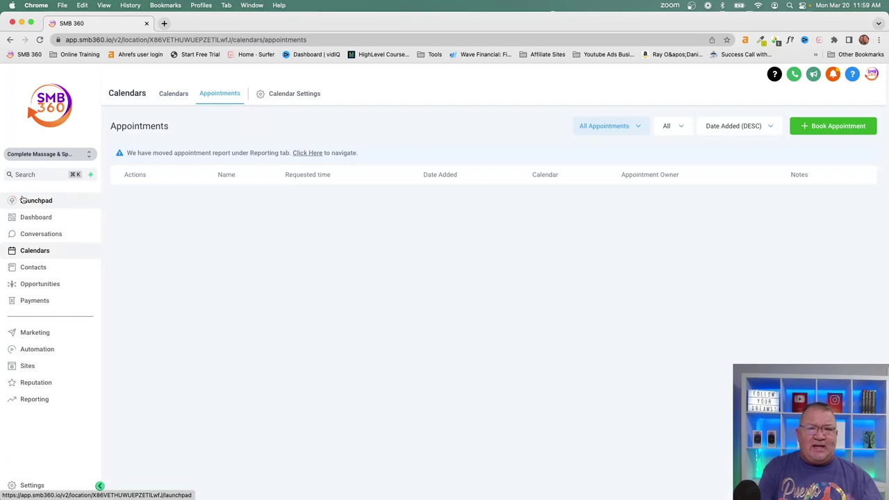
{"action": "left_click", "coordinate": [31, 366]}
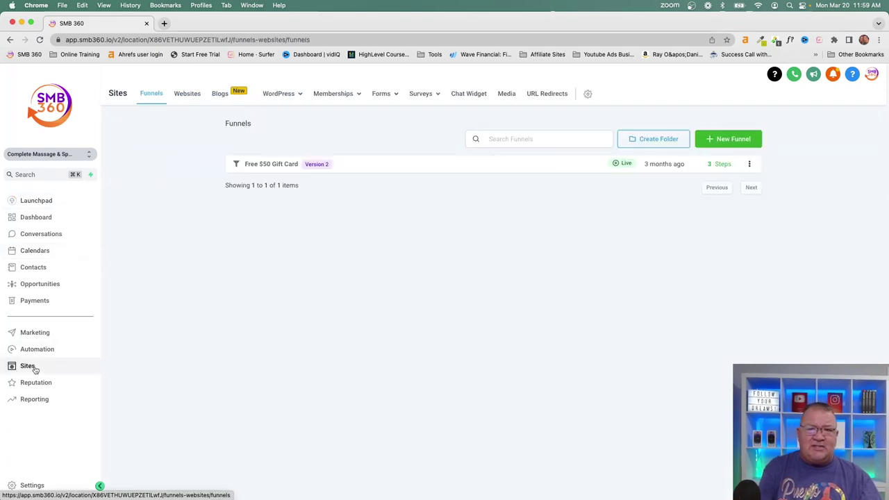
{"action": "left_click", "coordinate": [183, 94]}
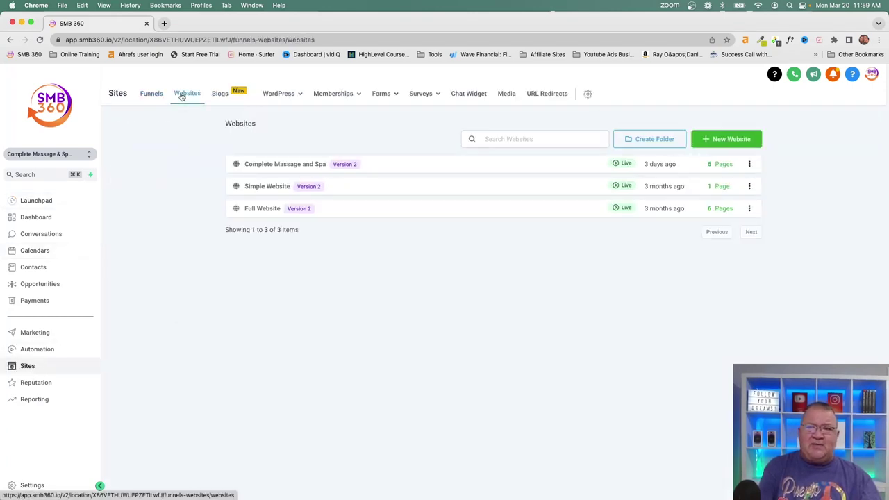
{"action": "left_click", "coordinate": [276, 166]}
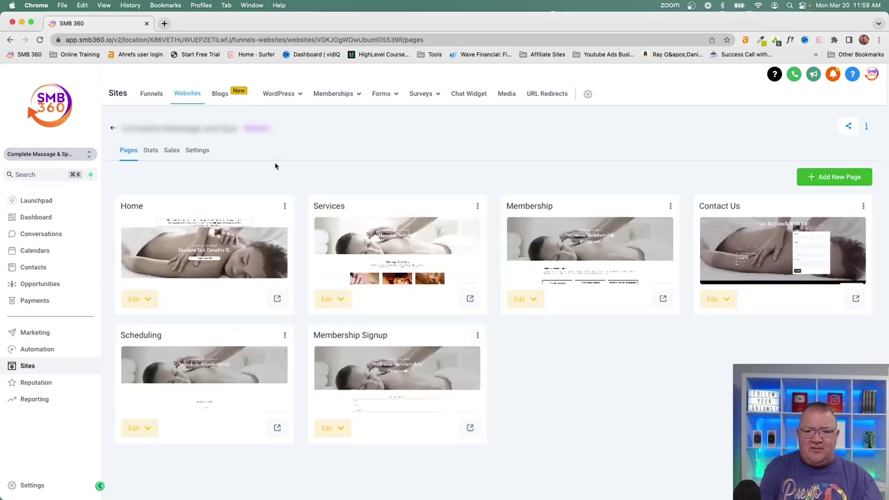
{"action": "left_click", "coordinate": [205, 370]}
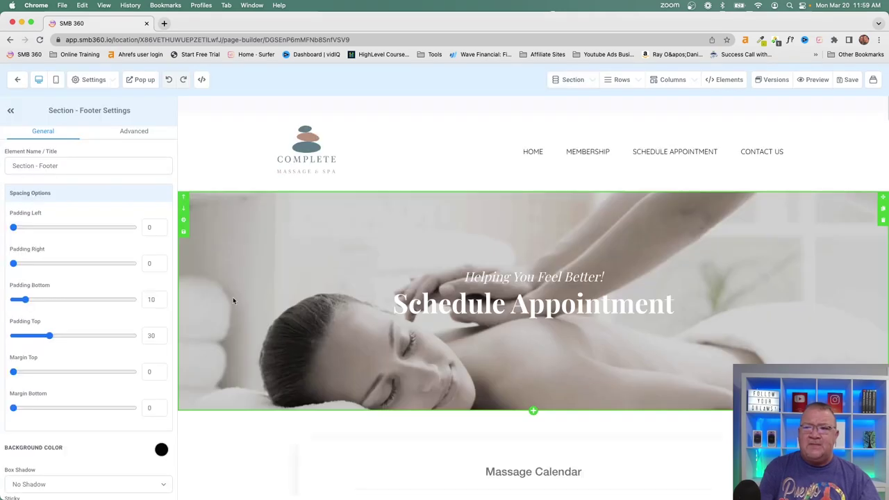
Look over the Massage Calendar on the page and browse the addable page elements for the Calendar element.
{"action": "scroll", "coordinate": [542, 325], "scroll_direction": "down", "scroll_amount": 5}
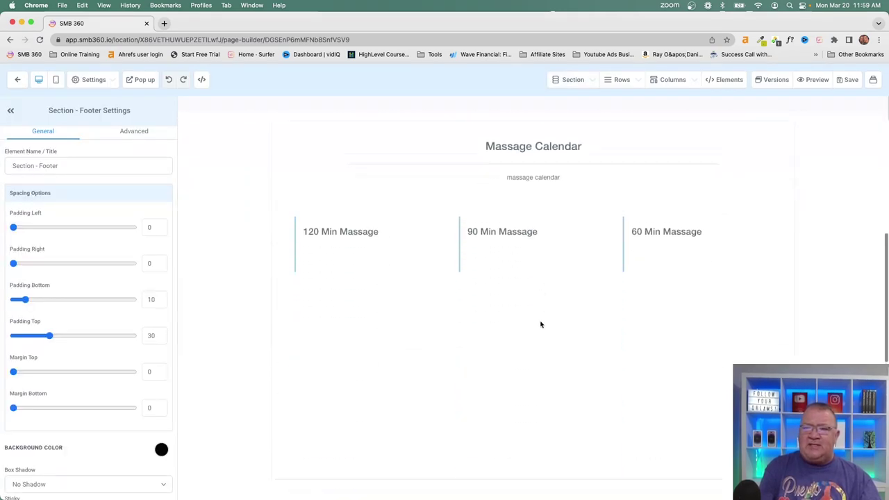
{"action": "scroll", "coordinate": [568, 207], "scroll_direction": "up", "scroll_amount": 2}
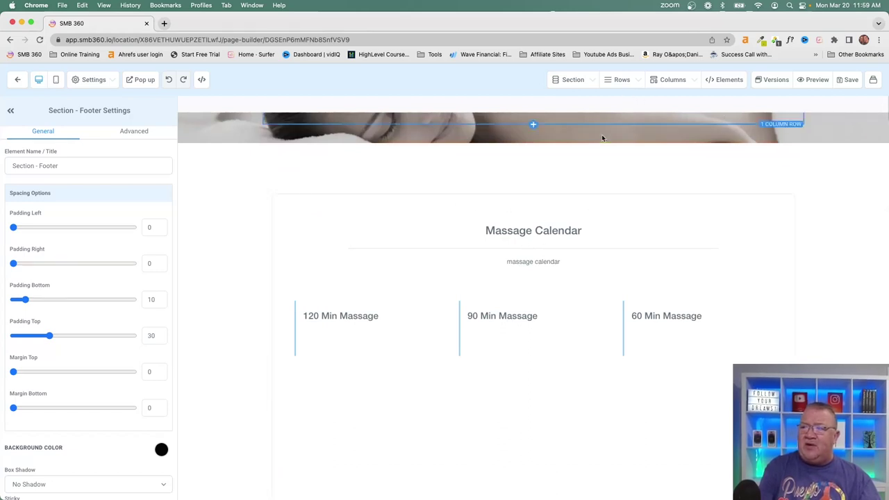
{"action": "scroll", "coordinate": [572, 220], "scroll_direction": "down", "scroll_amount": 4}
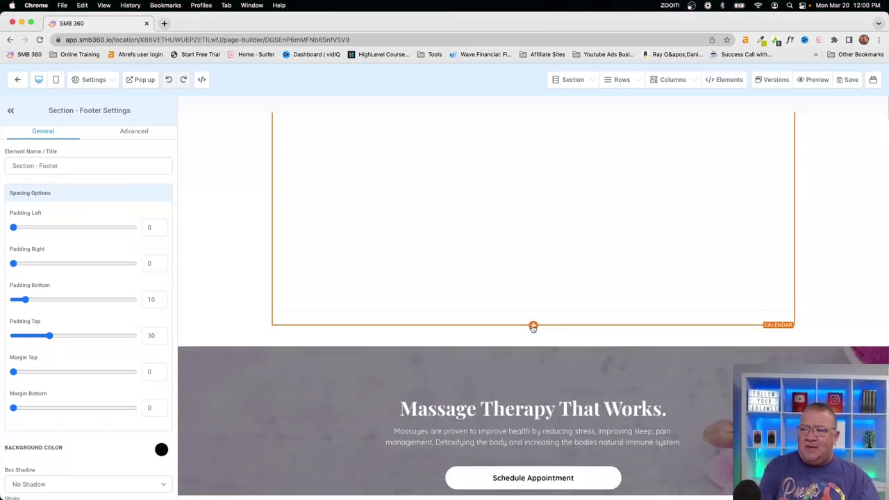
{"action": "left_click", "coordinate": [533, 326]}
{"action": "scroll", "coordinate": [791, 214], "scroll_direction": "down", "scroll_amount": 2}
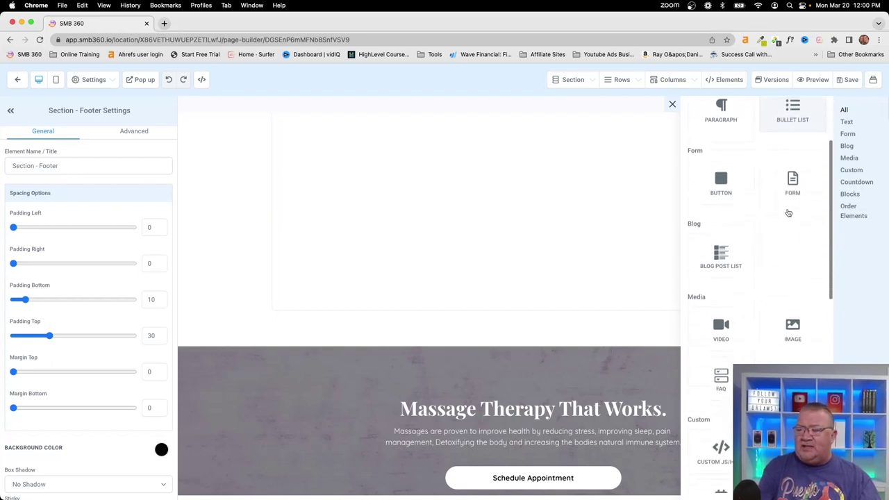
{"action": "scroll", "coordinate": [789, 213], "scroll_direction": "down", "scroll_amount": 3}
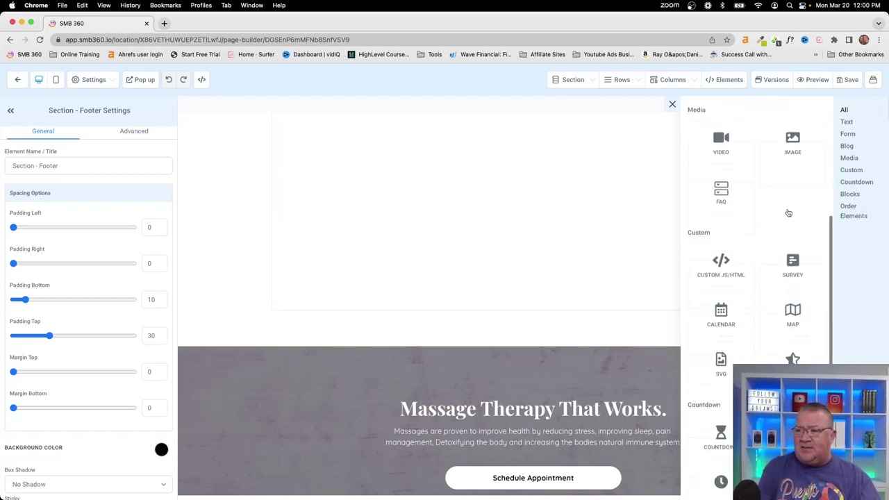
{"action": "scroll", "coordinate": [788, 213], "scroll_direction": "down", "scroll_amount": 2}
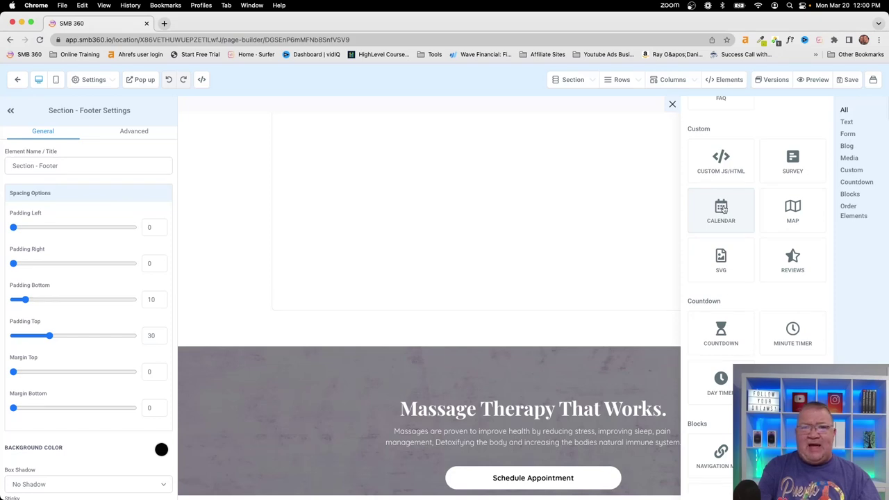
In the existing calendar element's settings, try the 60 Min Massage calendar and set it to 120 Min Massage.
{"action": "left_click_drag", "start_coordinate": [547, 219], "coordinate": [546, 218]}
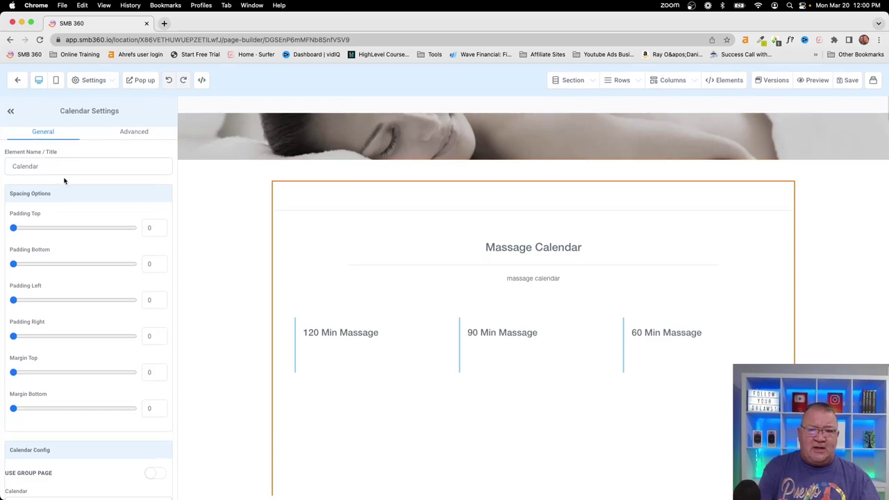
{"action": "scroll", "coordinate": [64, 180], "scroll_direction": "down", "scroll_amount": 3}
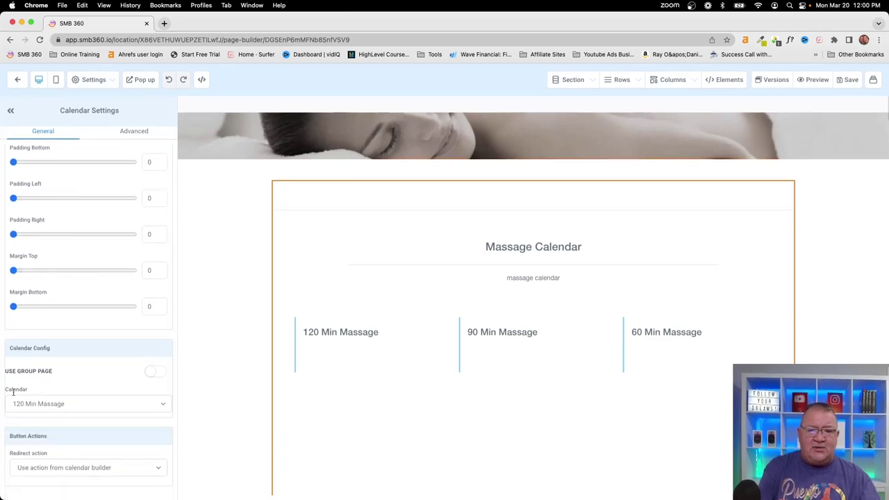
{"action": "left_click", "coordinate": [160, 404]}
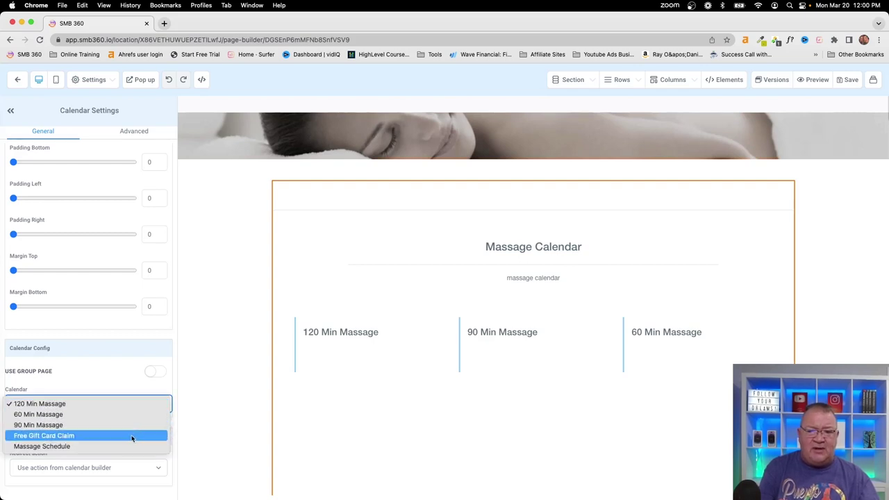
{"action": "left_click", "coordinate": [115, 414]}
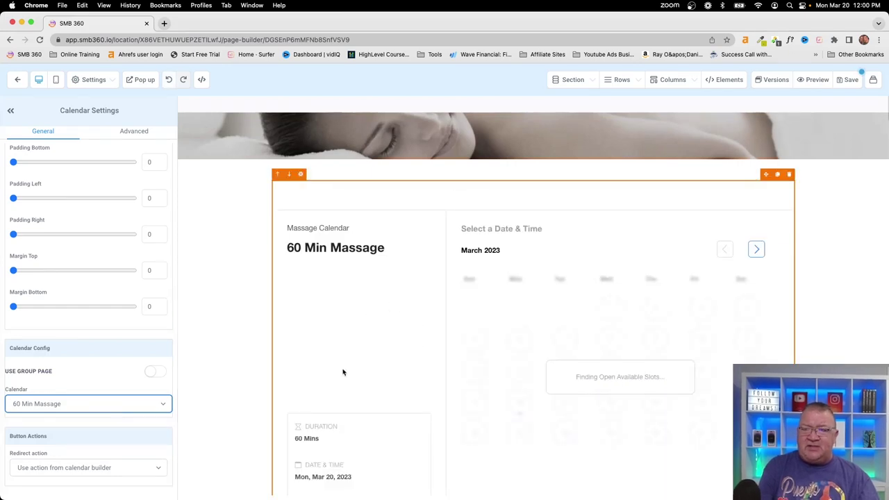
{"action": "left_click", "coordinate": [159, 405]}
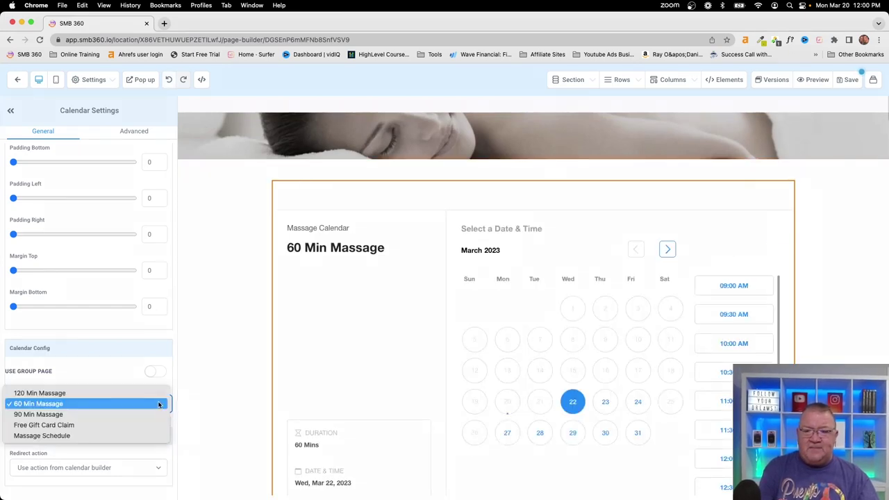
{"action": "left_click", "coordinate": [79, 393]}
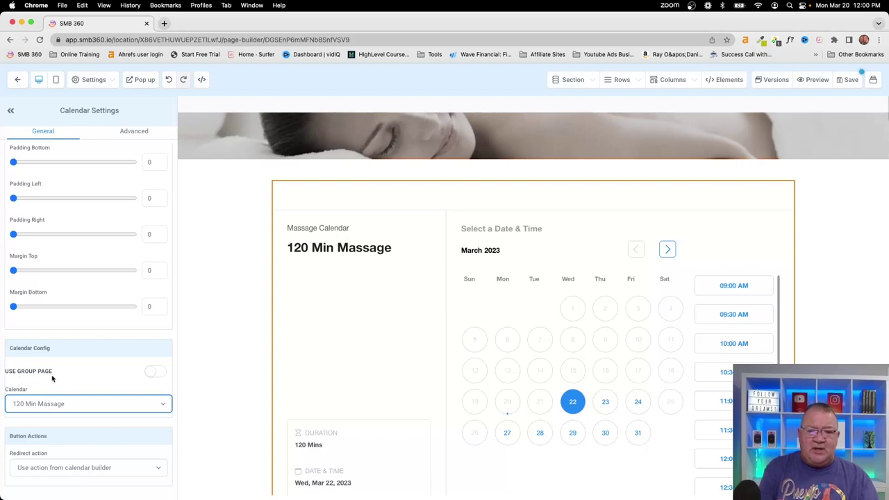
Turn on the group page option for the calendar element.
{"action": "scroll", "coordinate": [52, 378], "scroll_direction": "up", "scroll_amount": 10}
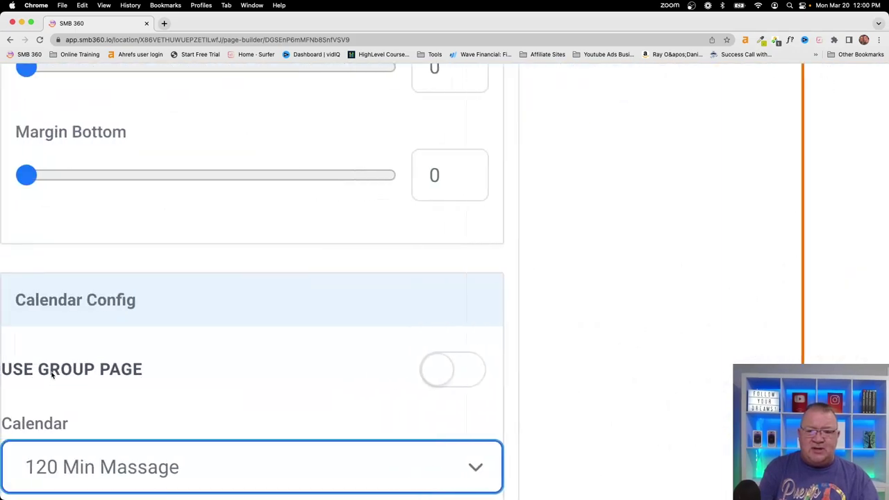
{"action": "left_click", "coordinate": [459, 382]}
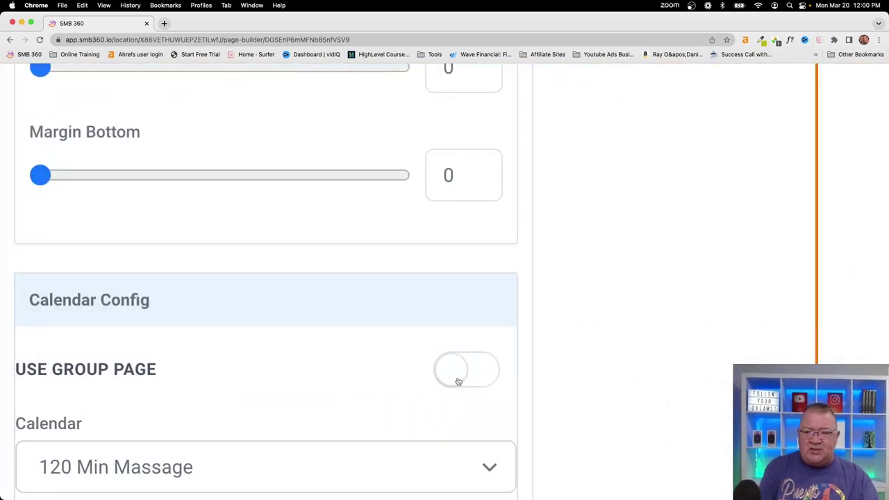
{"action": "left_click", "coordinate": [458, 382]}
{"action": "scroll", "coordinate": [414, 377], "scroll_direction": "down", "scroll_amount": 10}
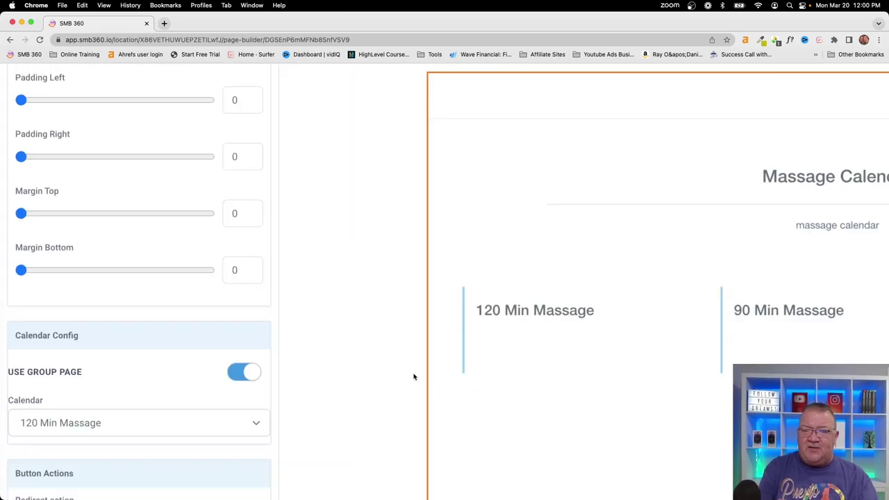
{"action": "scroll", "coordinate": [414, 376], "scroll_direction": "down", "scroll_amount": 5}
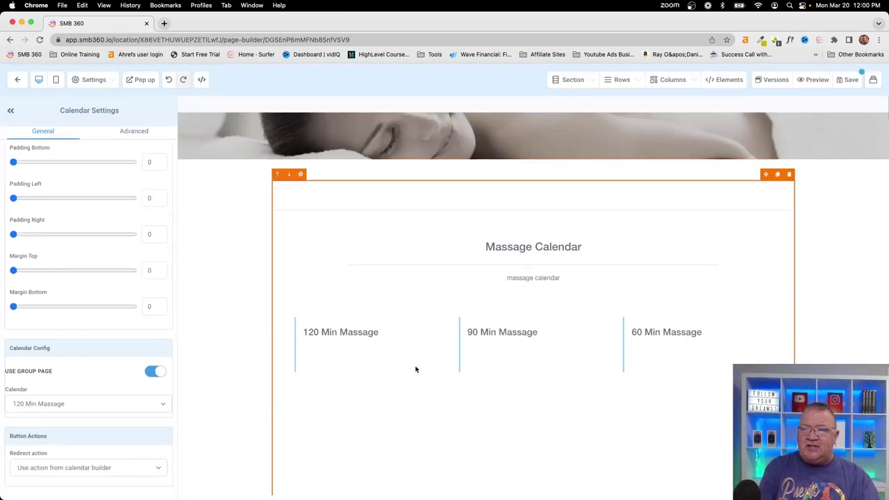
Preview the scheduling page, open the 60 Min Massage booking calendar, and reload the Schedule Appointment page.
{"action": "scroll", "coordinate": [528, 307], "scroll_direction": "down", "scroll_amount": 2}
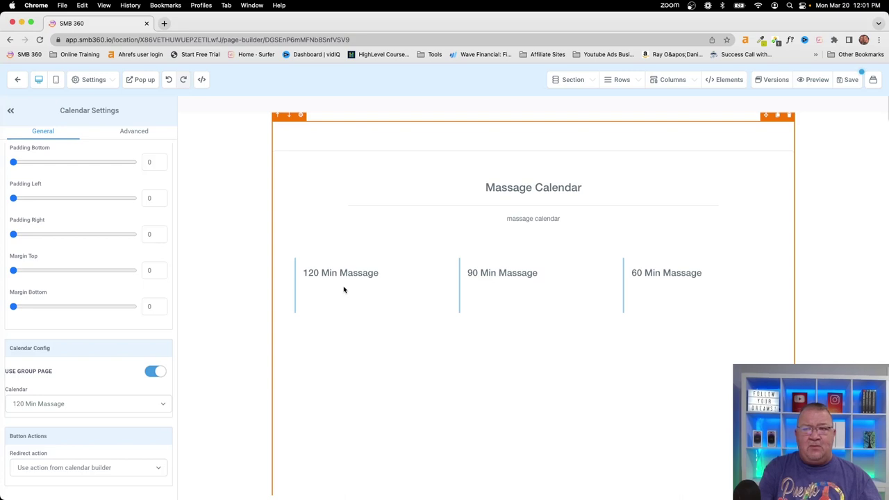
{"action": "left_click", "coordinate": [813, 79]}
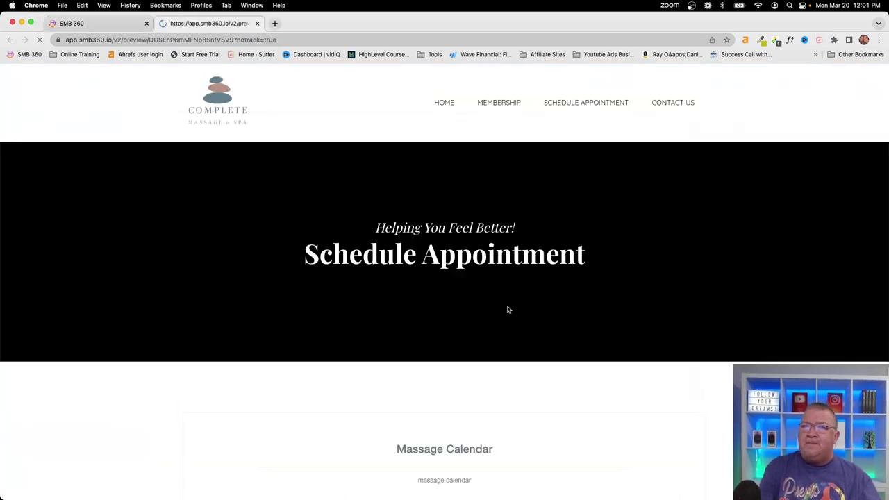
{"action": "scroll", "coordinate": [449, 331], "scroll_direction": "down", "scroll_amount": 4}
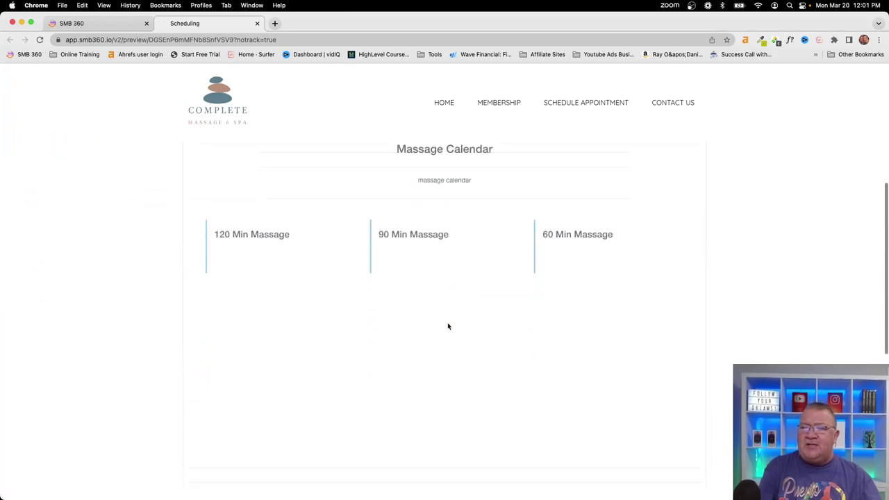
{"action": "scroll", "coordinate": [449, 328], "scroll_direction": "up", "scroll_amount": 1}
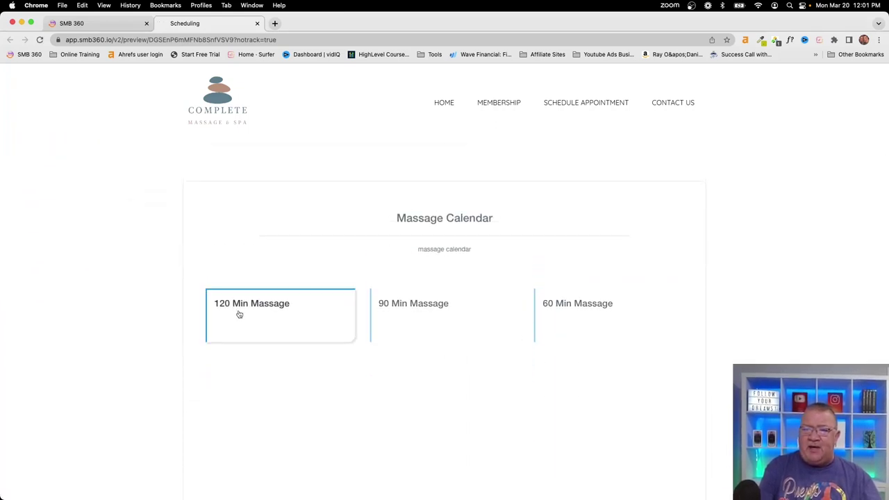
{"action": "left_click", "coordinate": [564, 324]}
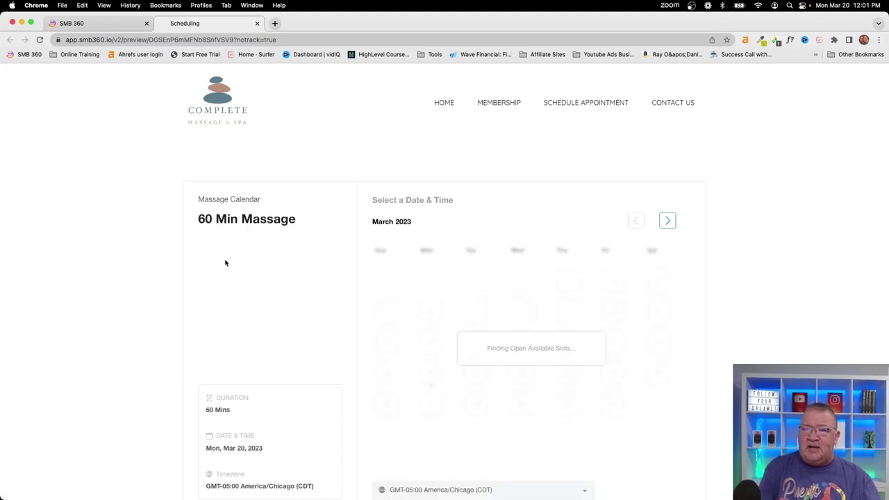
{"action": "left_click", "coordinate": [583, 105]}
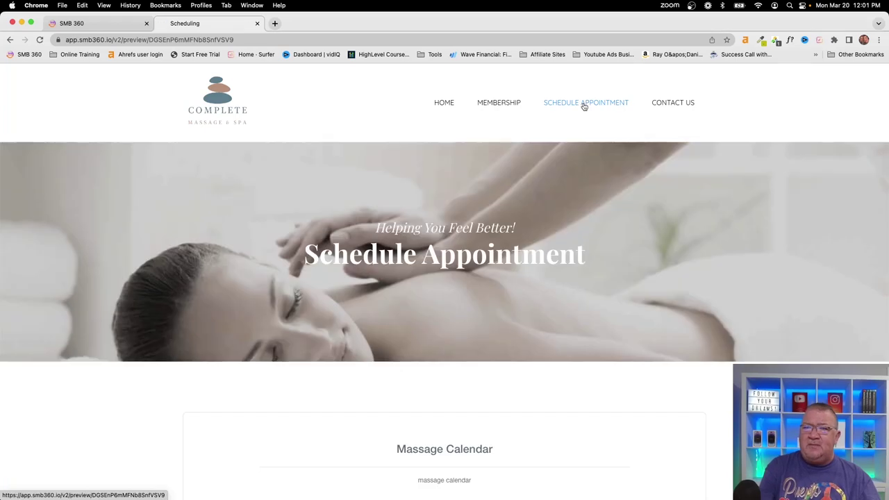
Open the 90 Min Massage booking calendar on the scheduling page and look through its available time slots.
{"action": "scroll", "coordinate": [585, 143], "scroll_direction": "down", "scroll_amount": 5}
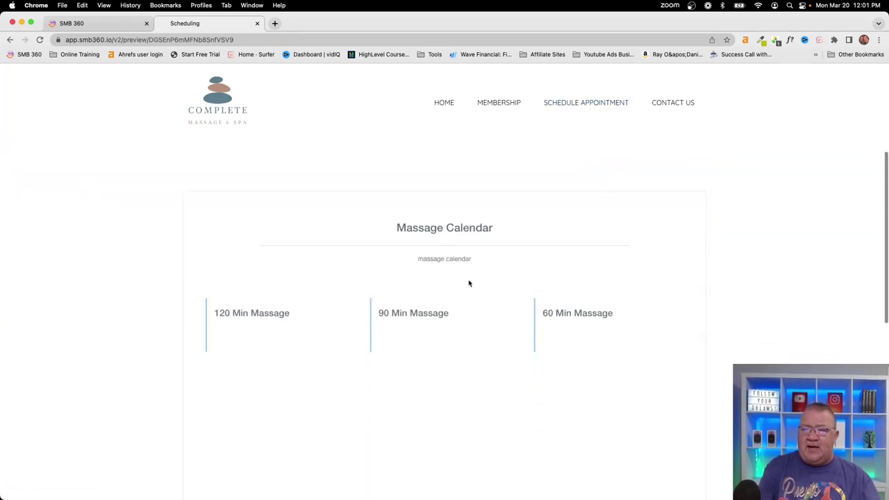
{"action": "left_click", "coordinate": [415, 328]}
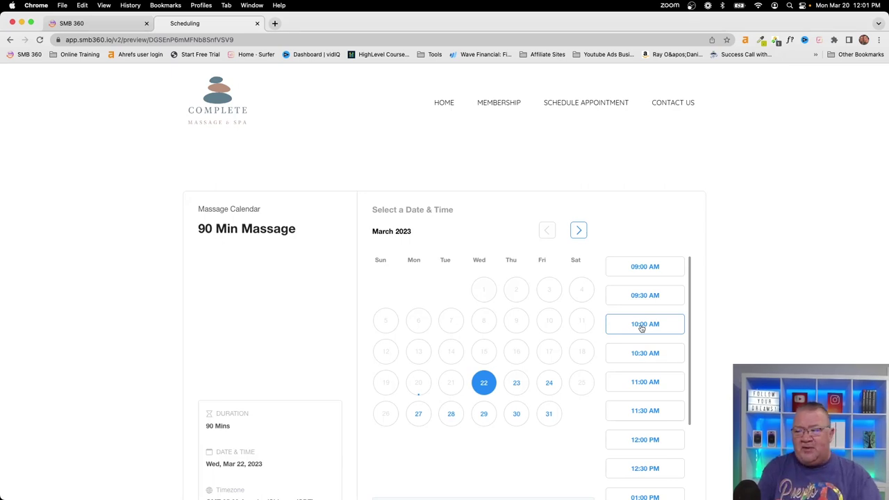
{"action": "scroll", "coordinate": [641, 327], "scroll_direction": "down", "scroll_amount": 2}
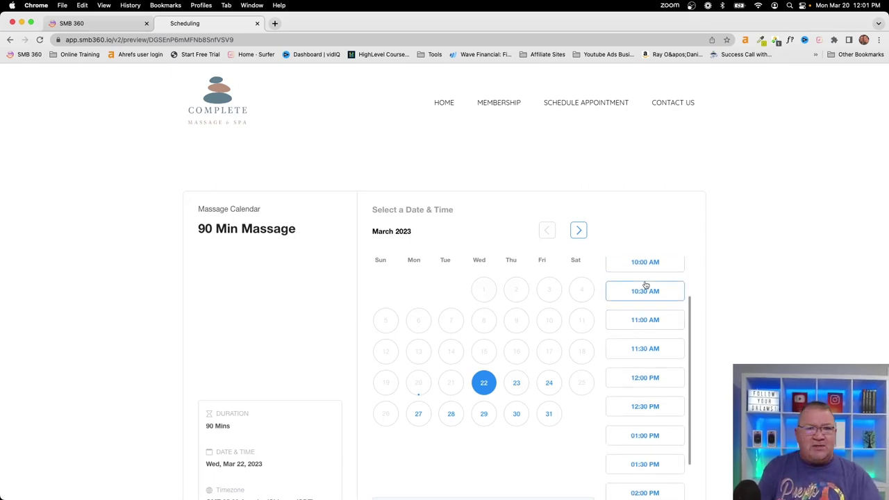
{"action": "scroll", "coordinate": [646, 285], "scroll_direction": "up", "scroll_amount": 2}
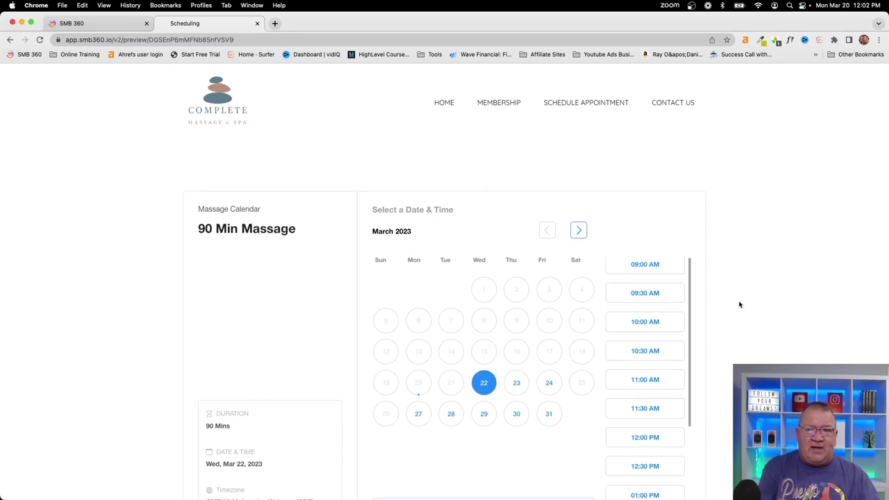
Return to the page builder, close the SEO metadata settings and exit to the website's page list.
{"action": "left_click", "coordinate": [139, 24]}
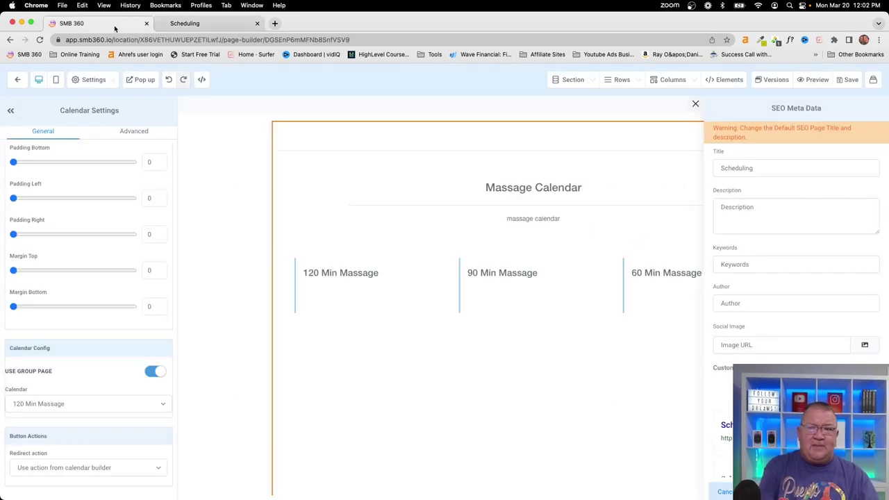
{"action": "left_click", "coordinate": [696, 103]}
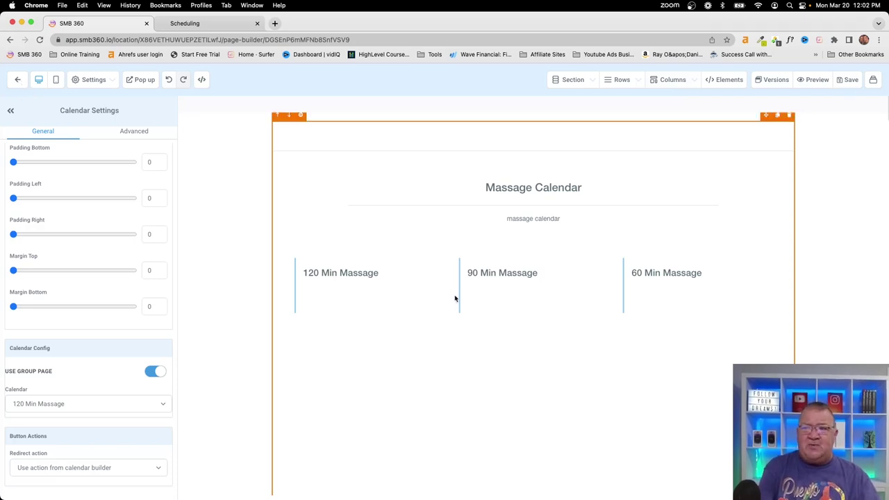
{"action": "left_click", "coordinate": [18, 80]}
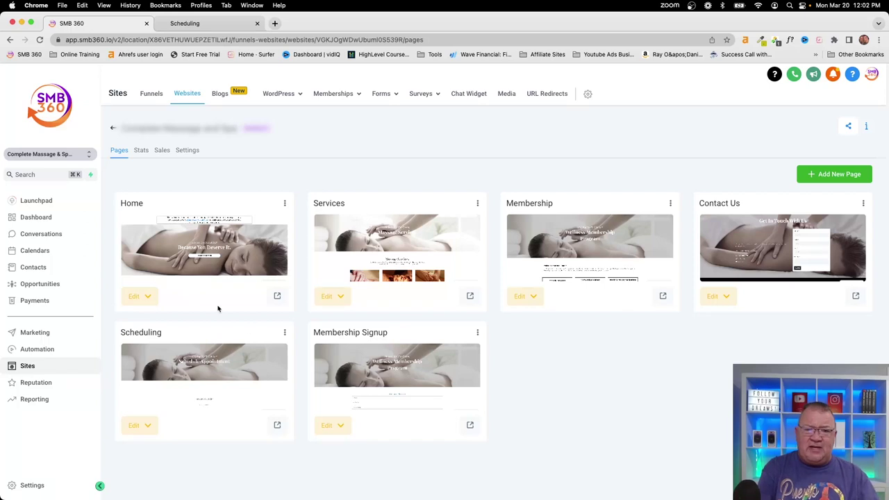
Open the calendar groups in the calendar settings and review the embed and link options for the Massage Calendar group.
{"action": "left_click", "coordinate": [21, 253]}
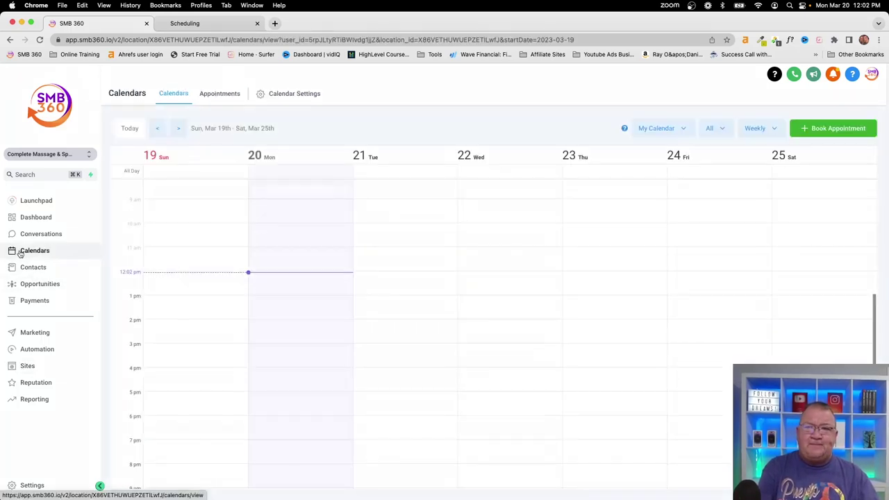
{"action": "left_click", "coordinate": [271, 94]}
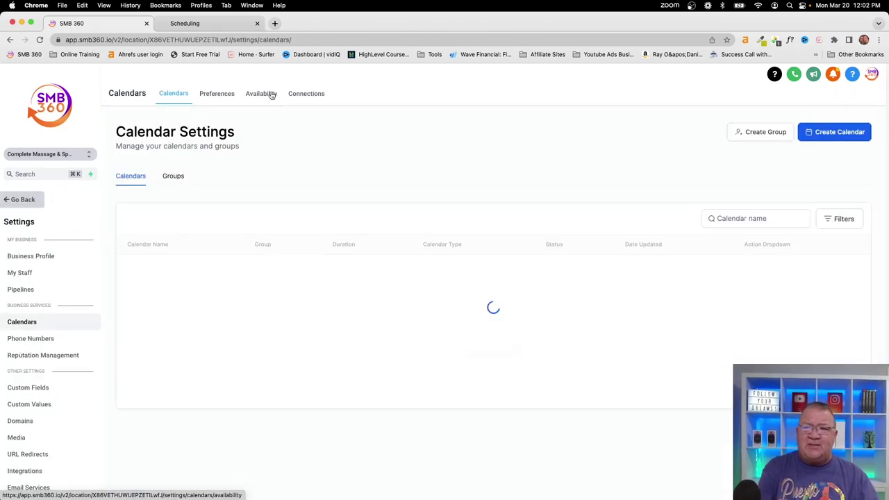
{"action": "left_click", "coordinate": [170, 175]}
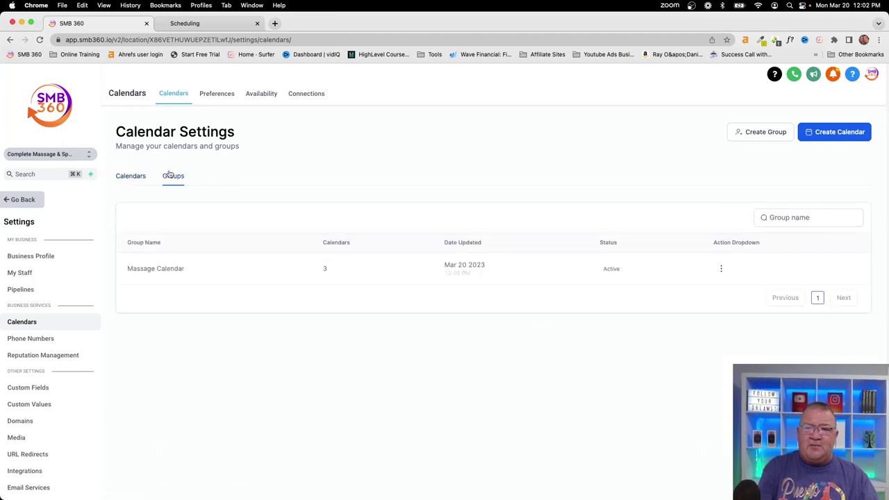
{"action": "left_click", "coordinate": [721, 269]}
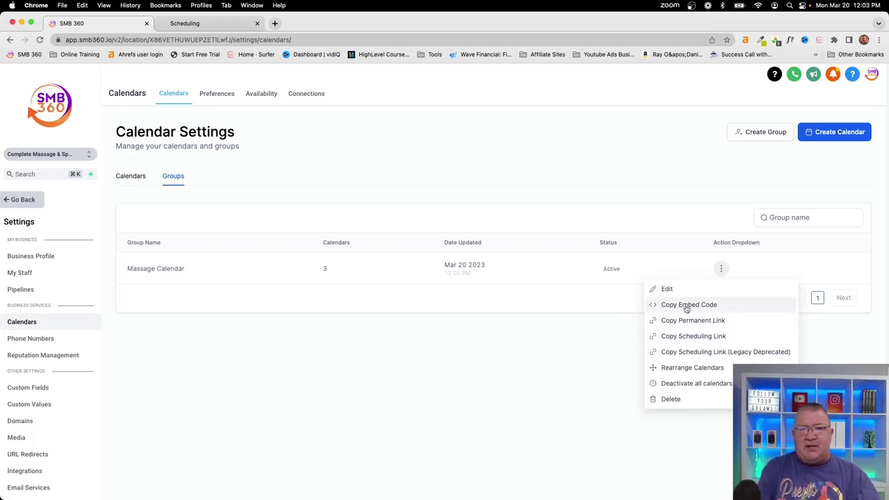
{"action": "left_click", "coordinate": [617, 180]}
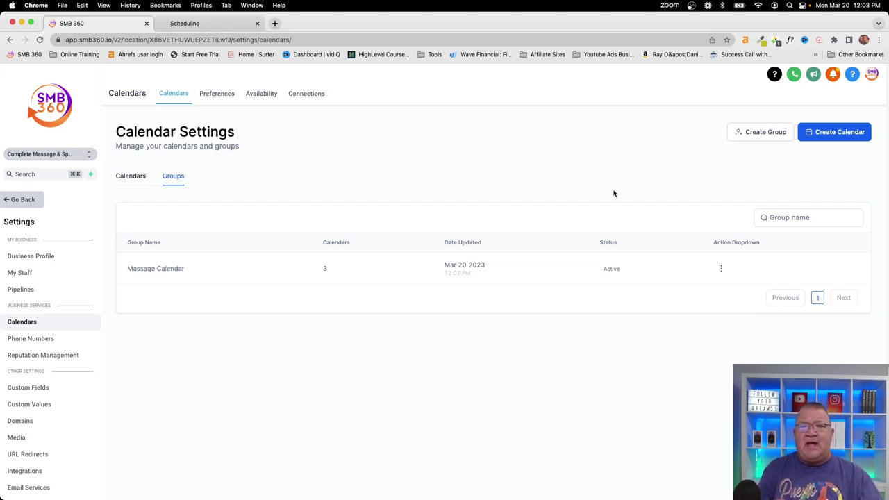
{"action": "key", "text": "ctrl+super+space"}
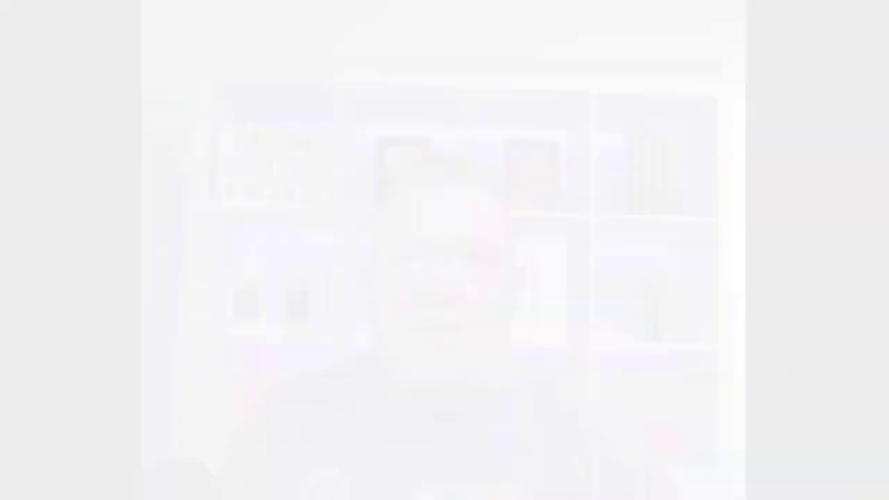